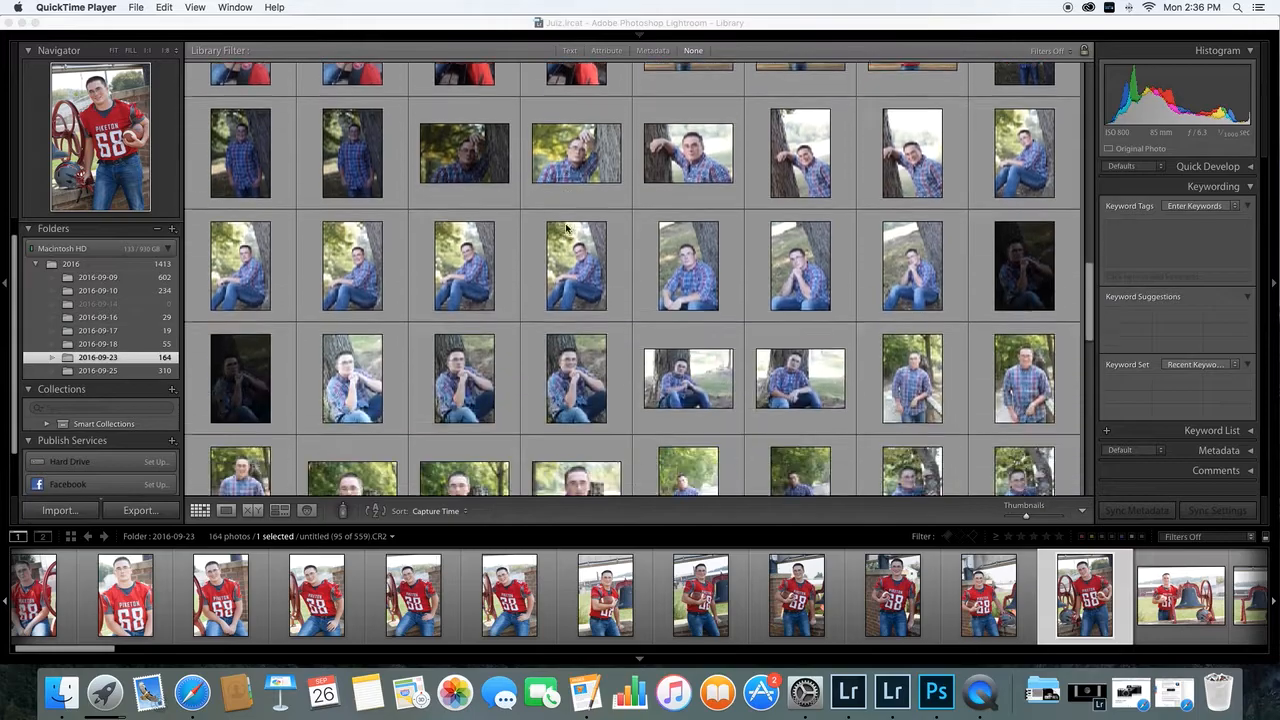
# Open the portrait of the player leaning on the brick wall with football and helmet for editing in the Develop module
pyautogui.scroll(-5, 566, 229)
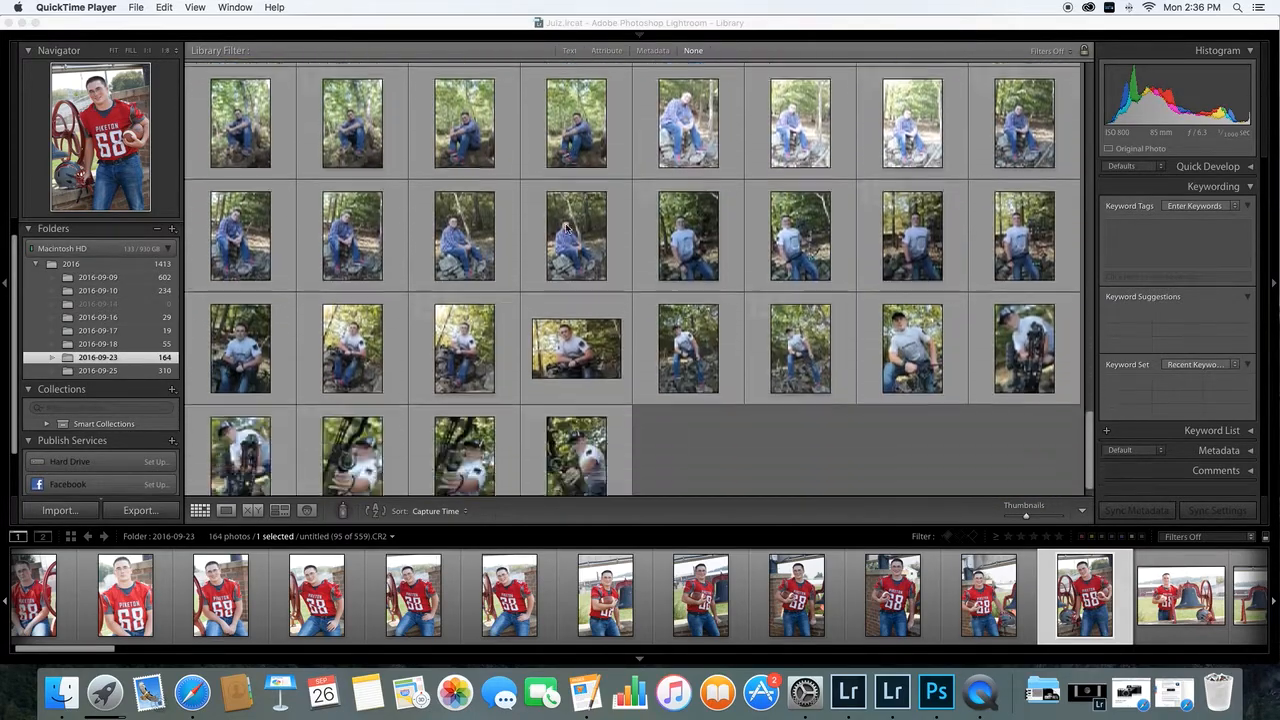
pyautogui.scroll(15, 566, 229)
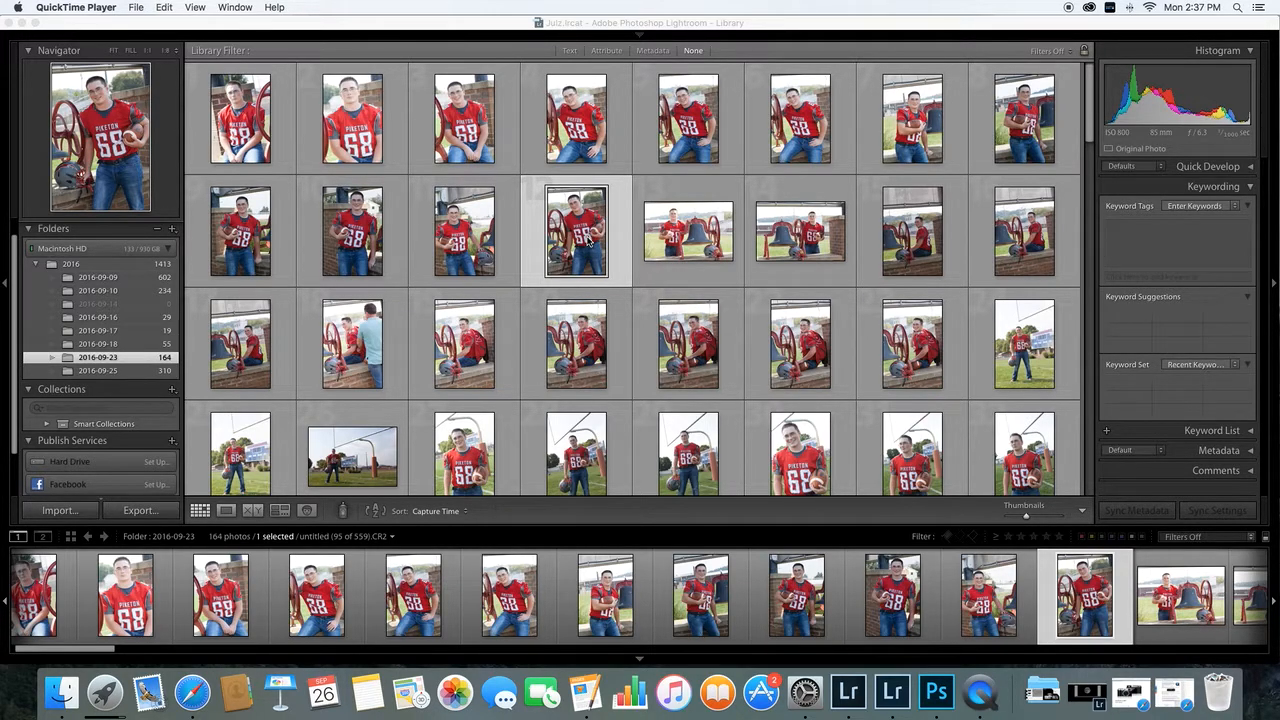
pyautogui.click(589, 240)
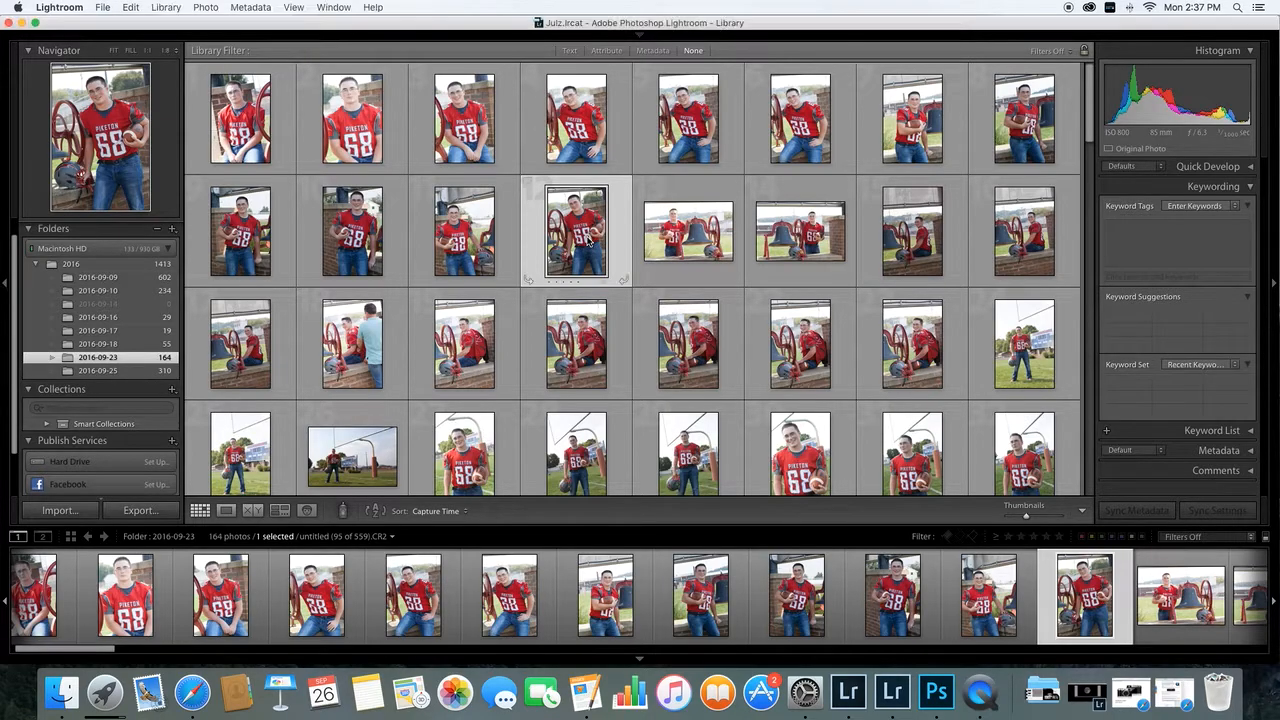
pyautogui.doubleClick(589, 240)
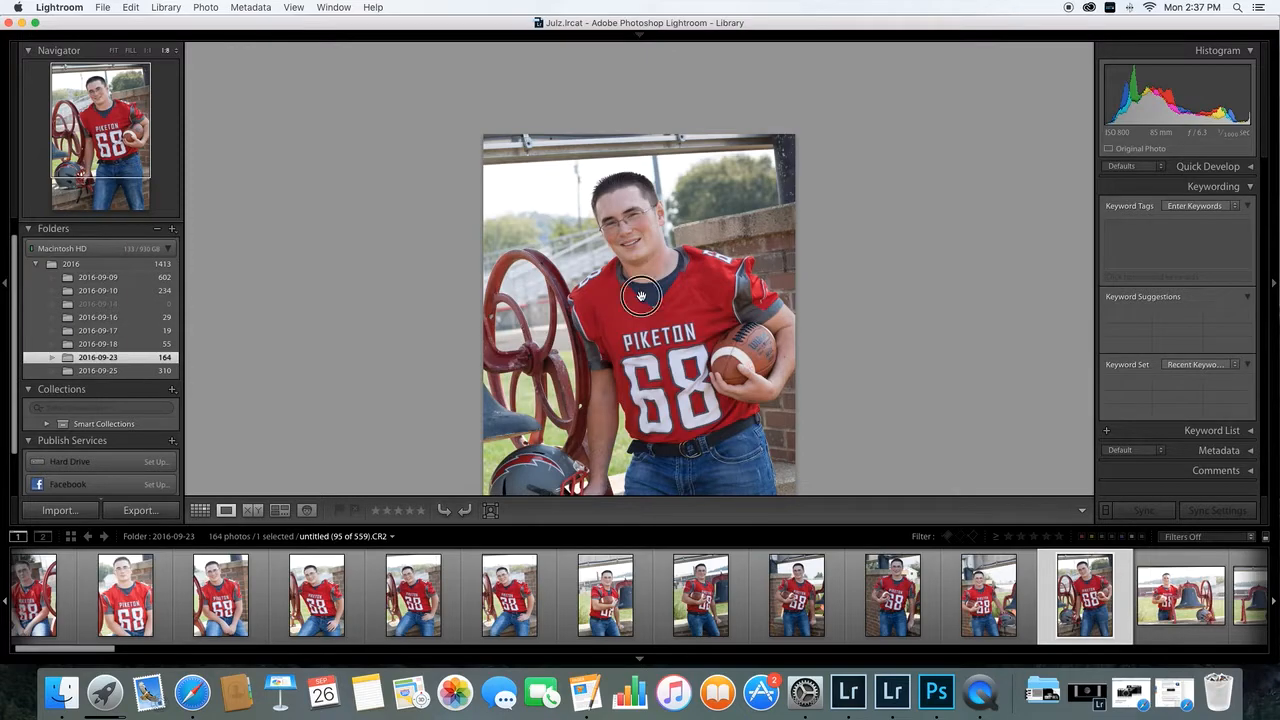
pyautogui.moveTo(642, 294); pyautogui.dragTo(629, 232)
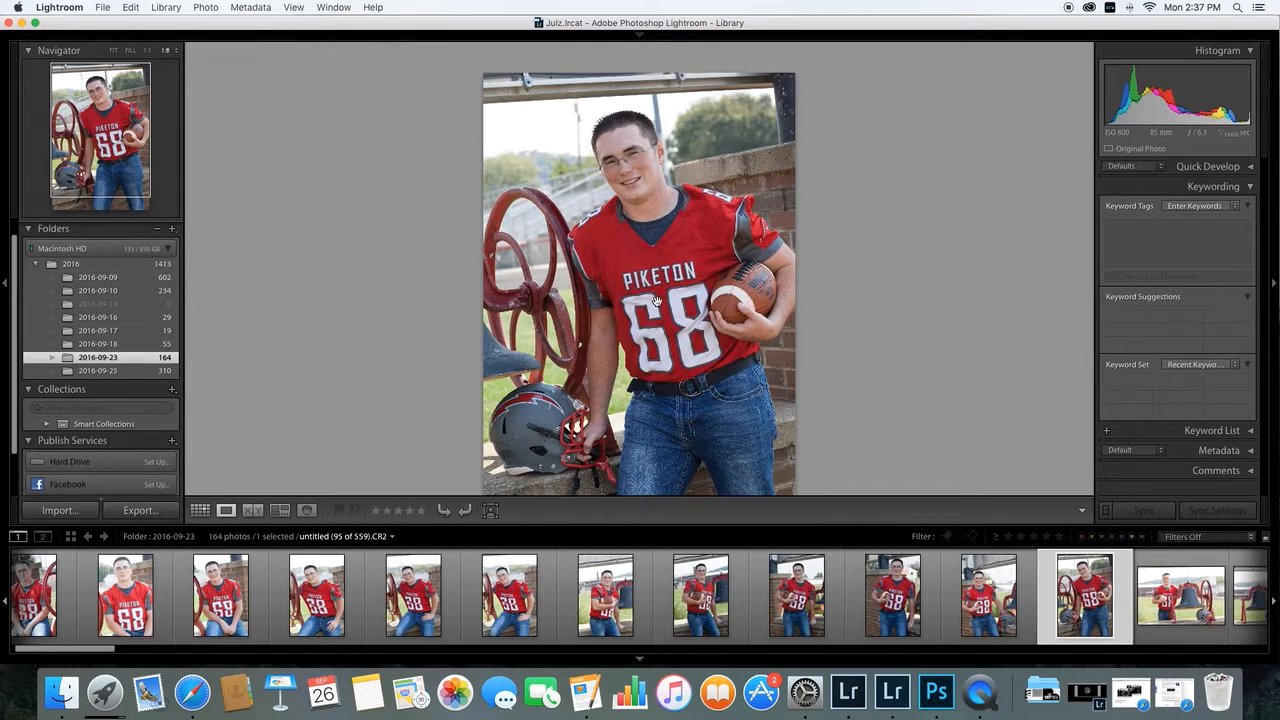
pyautogui.scroll(-3, 657, 301)
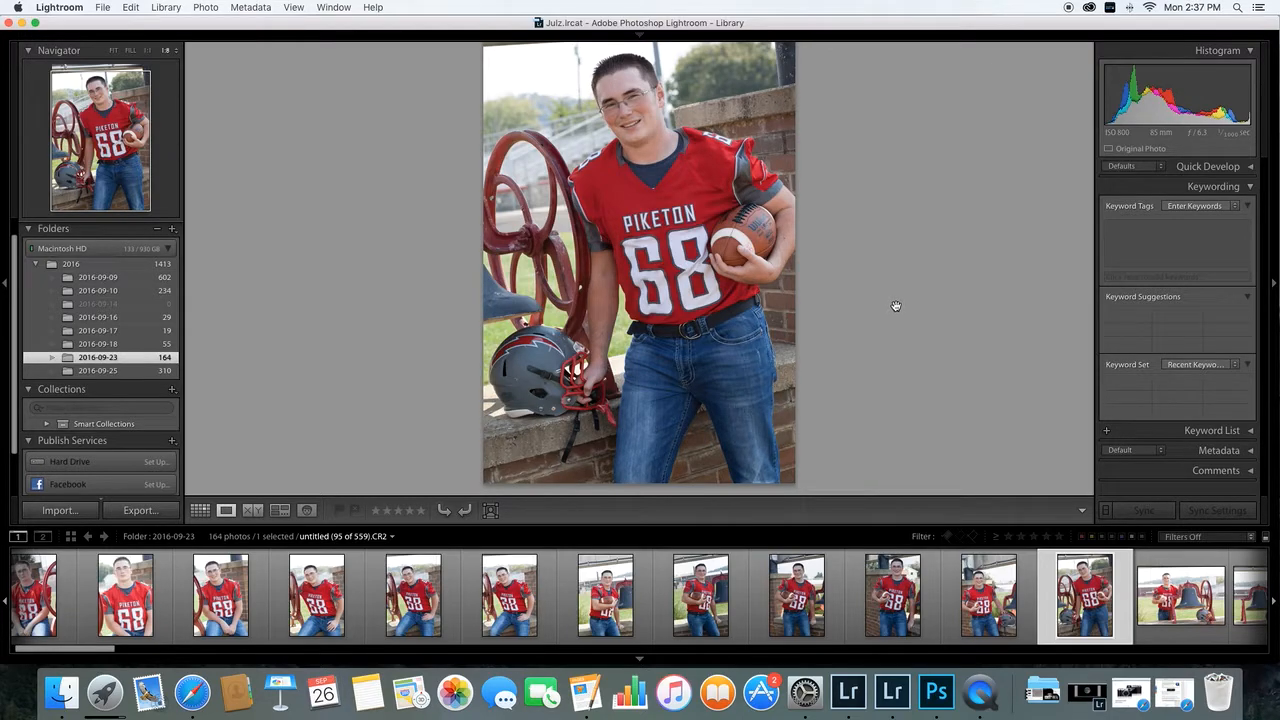
pyautogui.moveTo(897, 42)
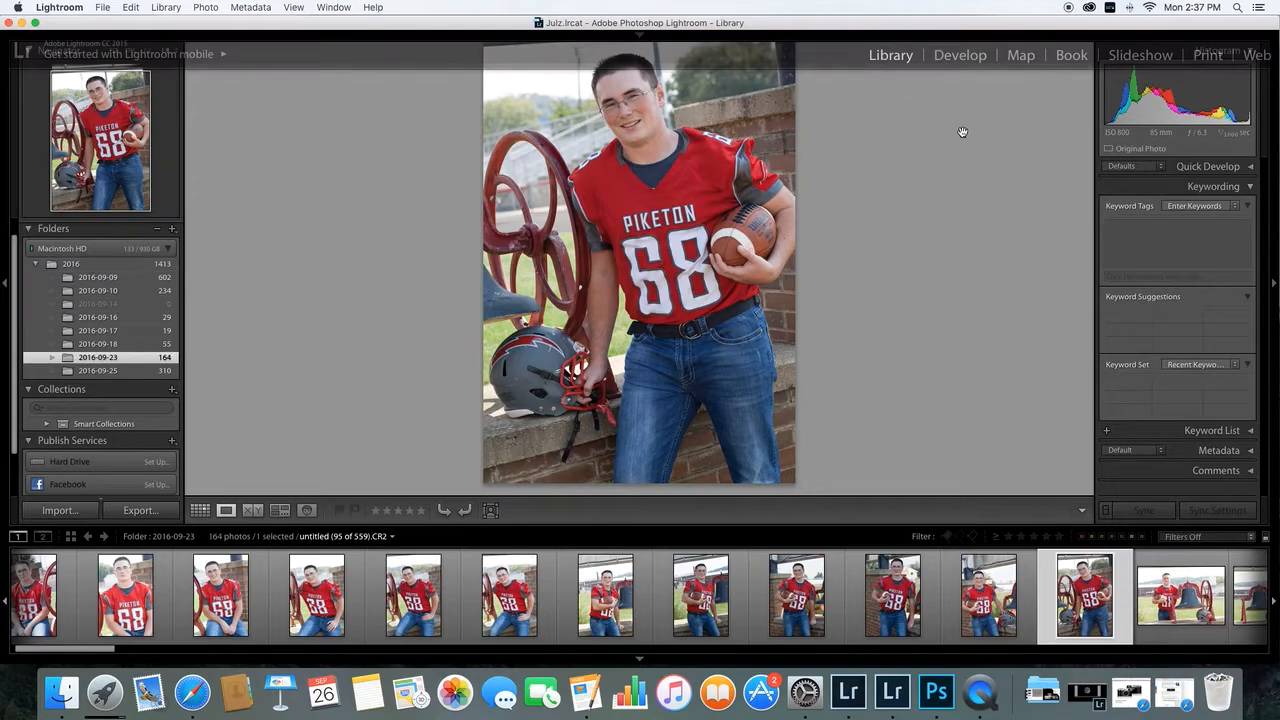
pyautogui.click(957, 57)
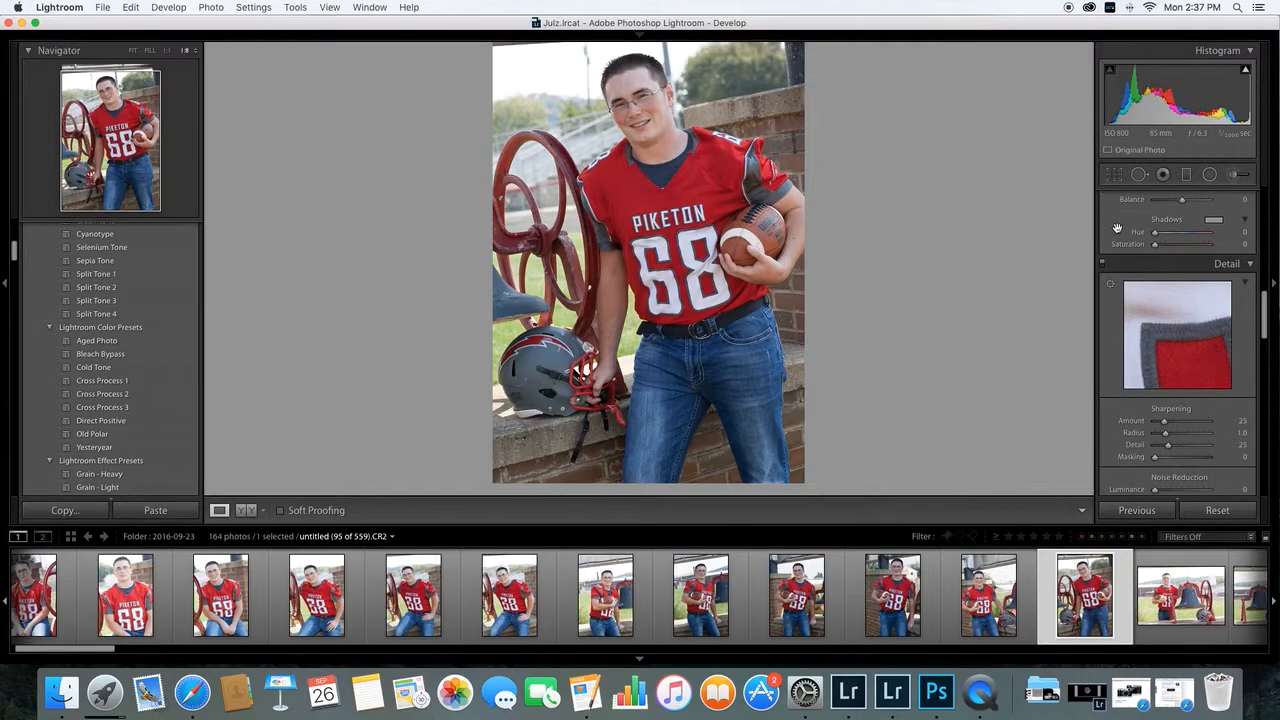
# Set the photo's overall exposure to +0.30
pyautogui.scroll(5, 1127, 238)
pyautogui.scroll(-1, 1127, 238)
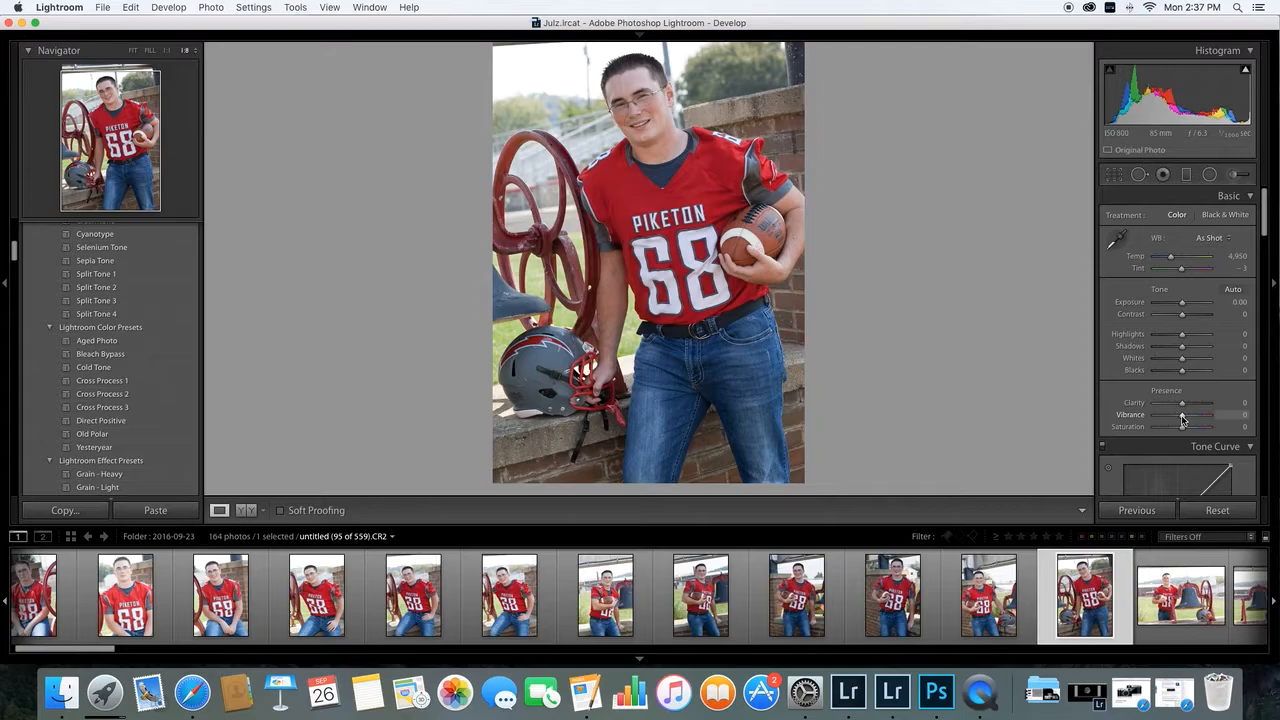
pyautogui.scroll(-1, 1189, 399)
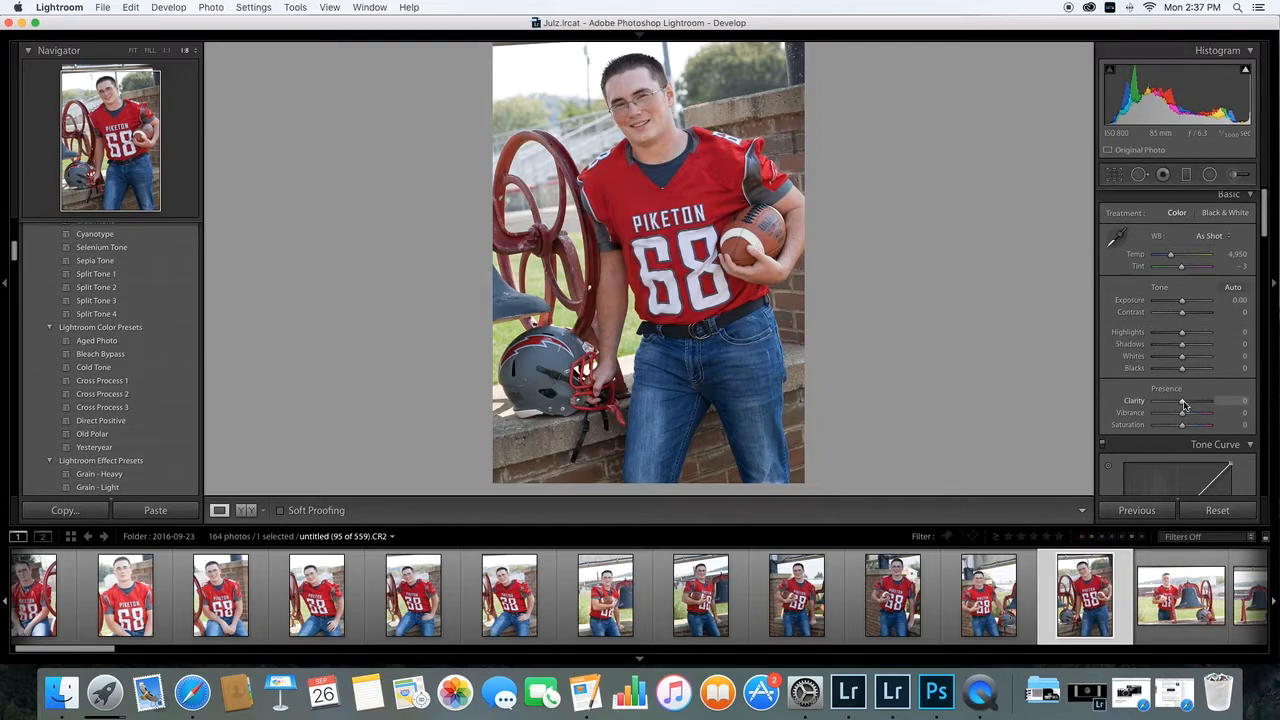
pyautogui.moveTo(1183, 305); pyautogui.dragTo(1184, 303)
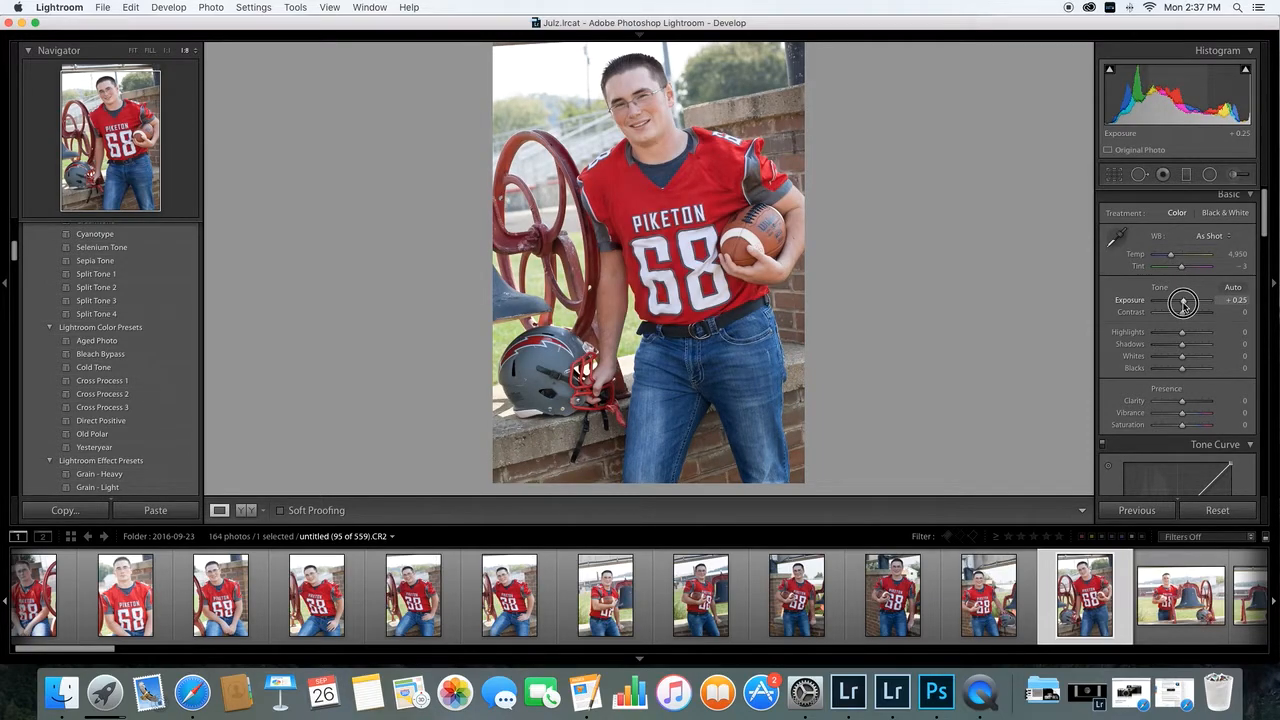
pyautogui.moveTo(1184, 304); pyautogui.dragTo(1186, 307)
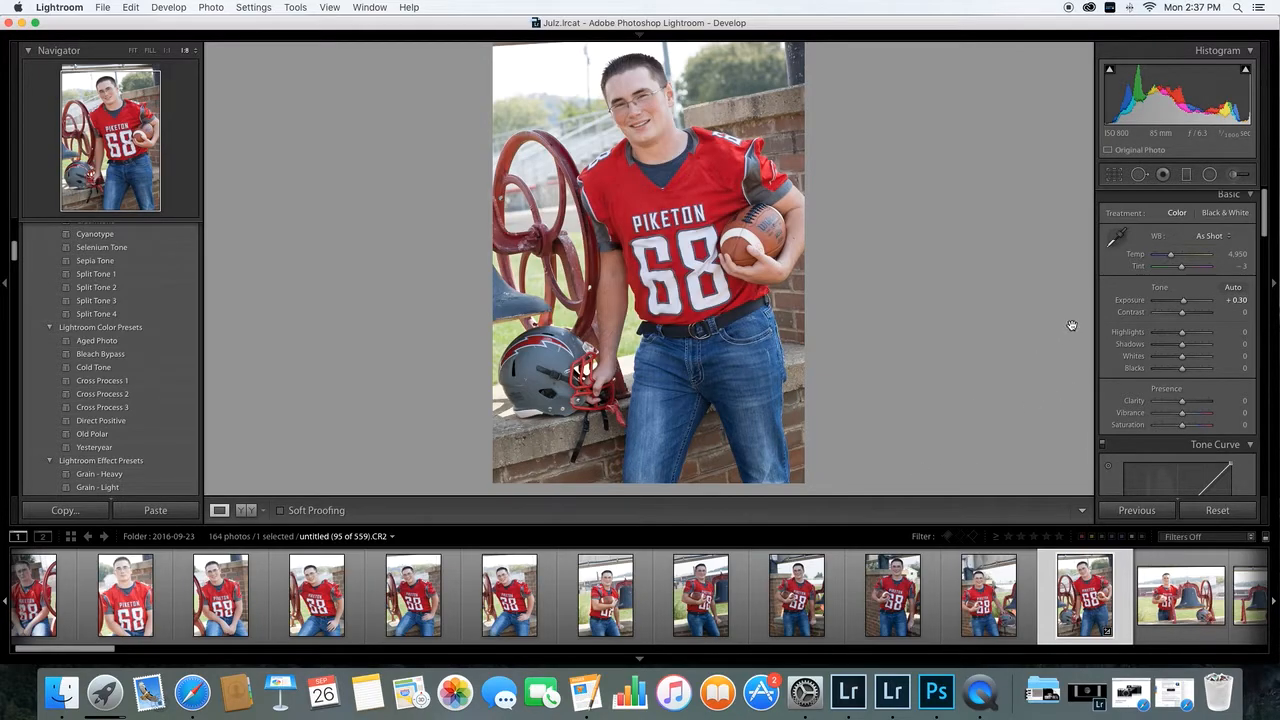
# Paint the bright sky beside the player's head with a Burn (Darken) adjustment brush and set its exposure to -3.32
pyautogui.scroll(-3, 557, 359)
pyautogui.scroll(6, 571, 348)
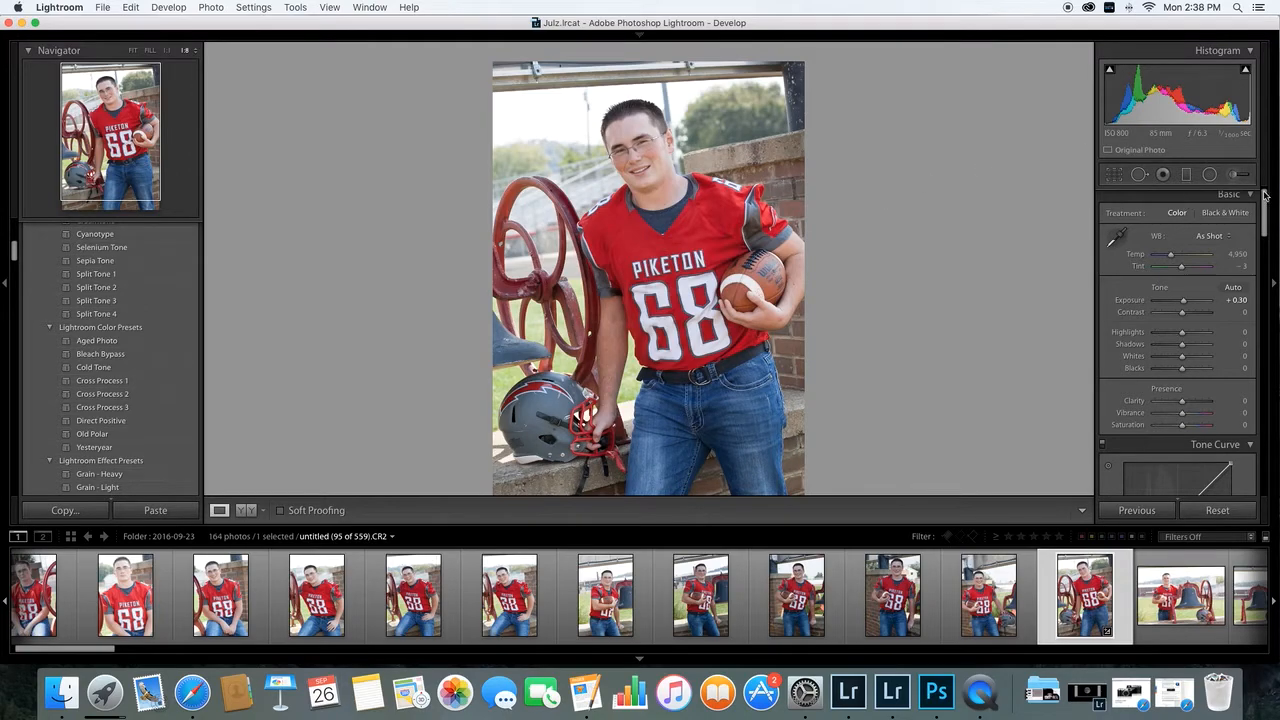
pyautogui.click(1235, 175)
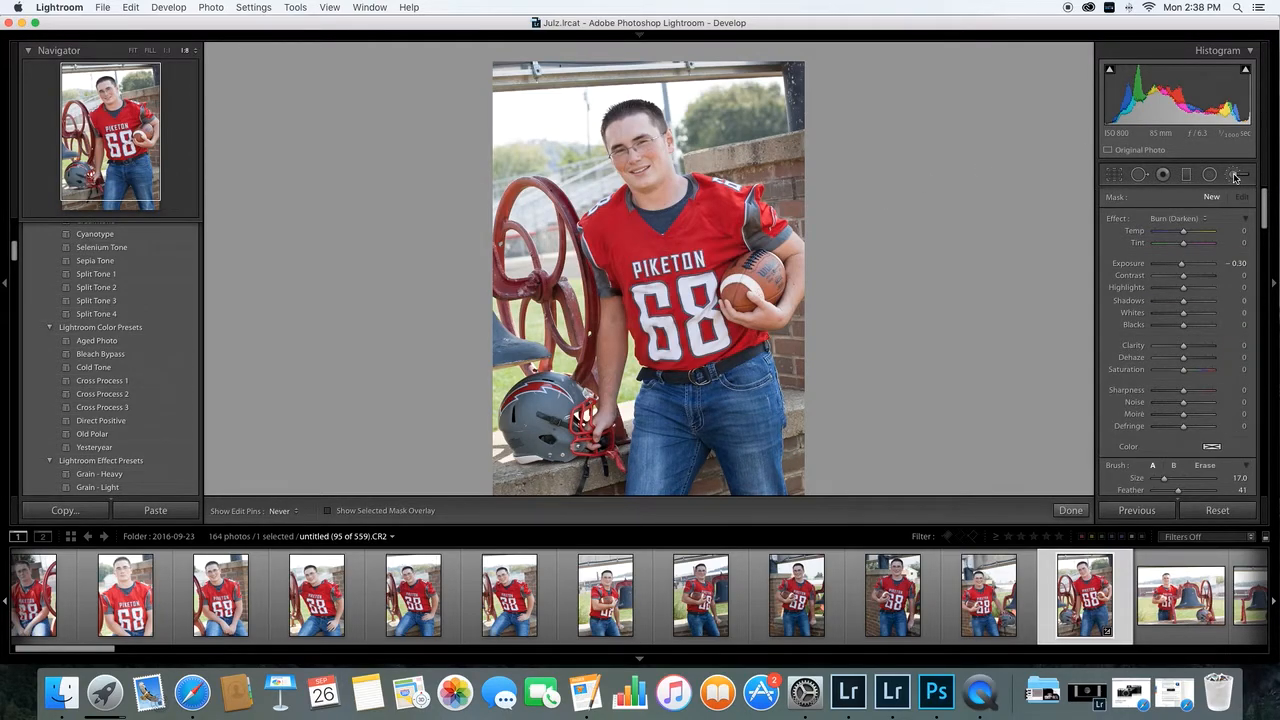
pyautogui.click(1205, 219)
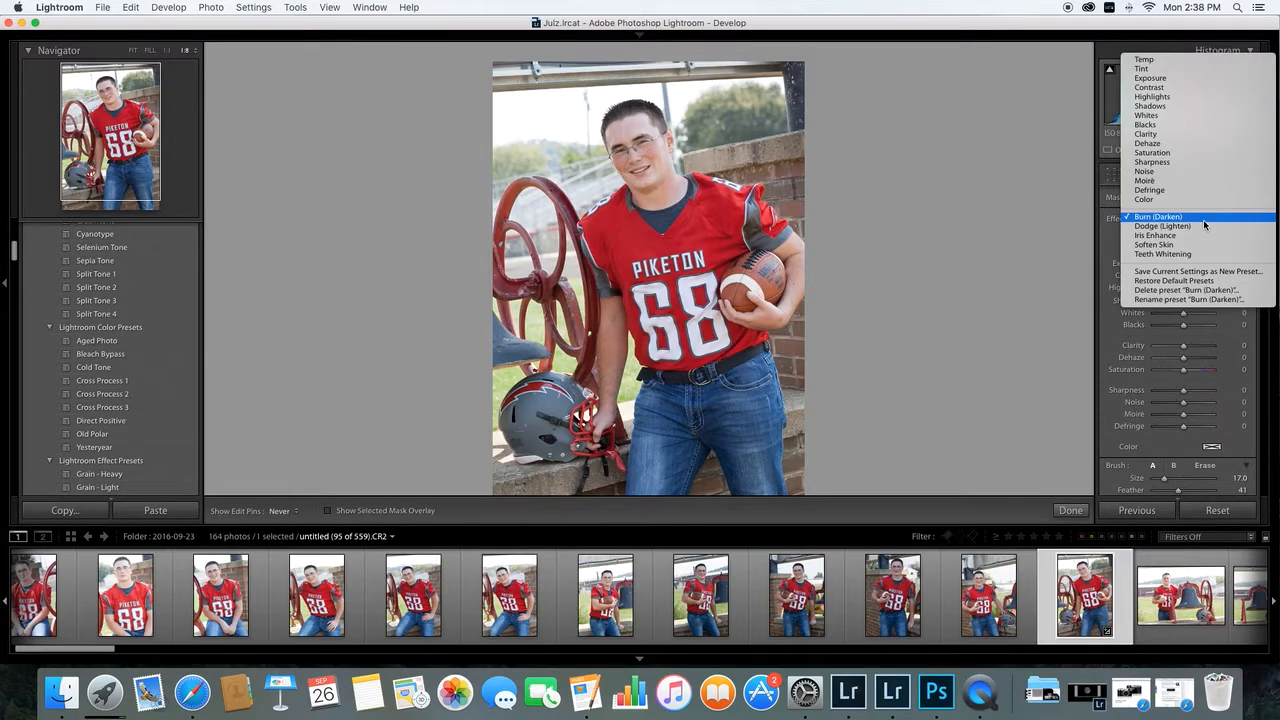
pyautogui.click(1207, 218)
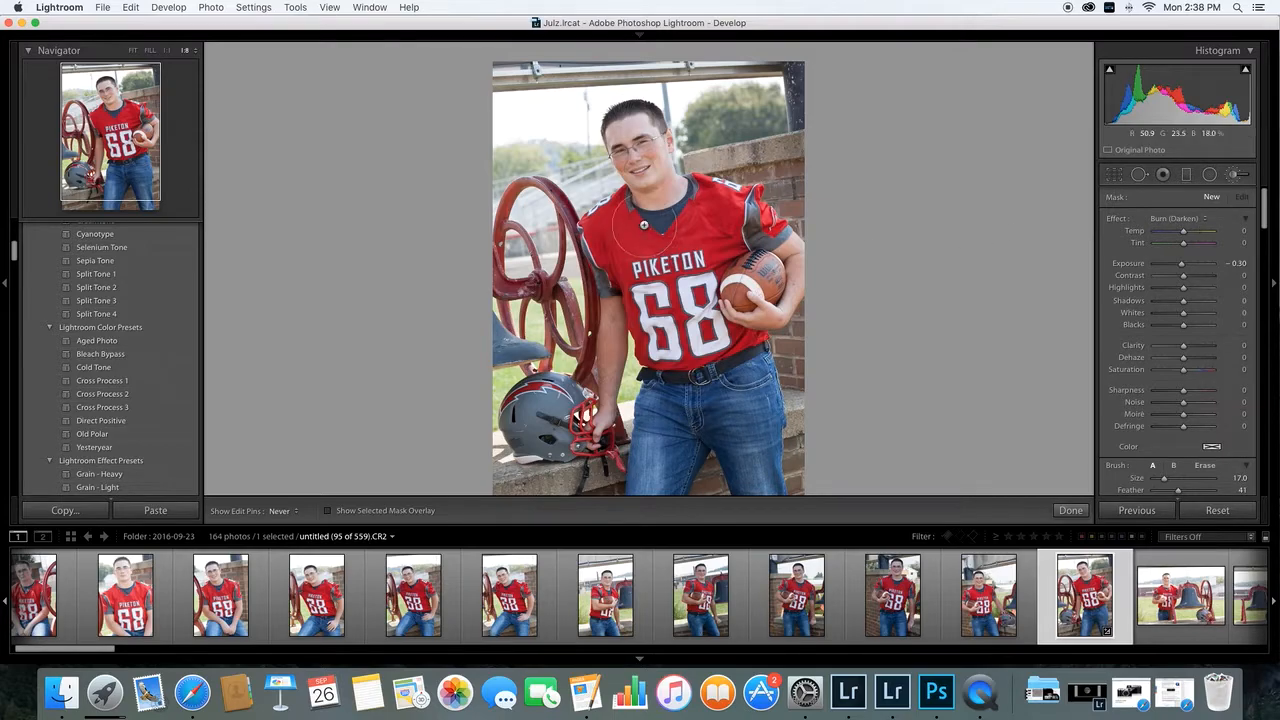
pyautogui.moveTo(561, 118)
pyautogui.mouseDown()
pyautogui.moveTo(521, 125)
pyautogui.moveTo(539, 107)
pyautogui.moveTo(584, 120)
pyautogui.mouseUp()
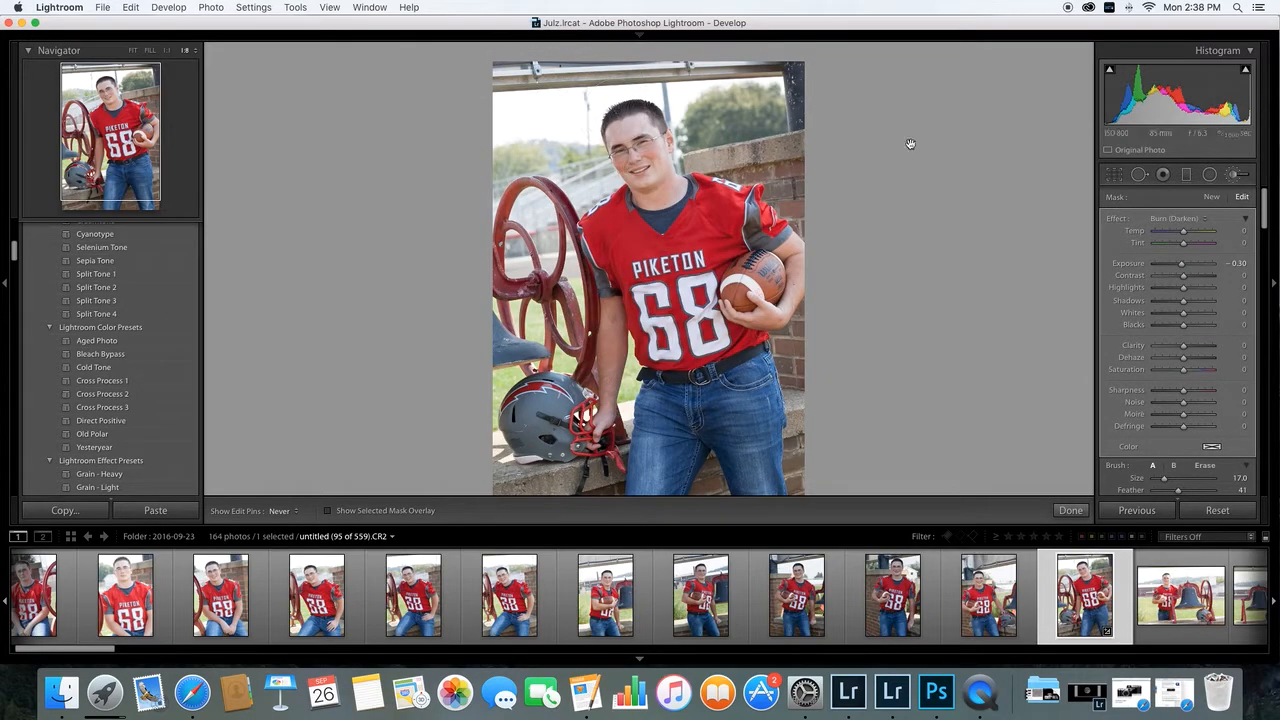
pyautogui.moveTo(1182, 270); pyautogui.dragTo(1150, 270)
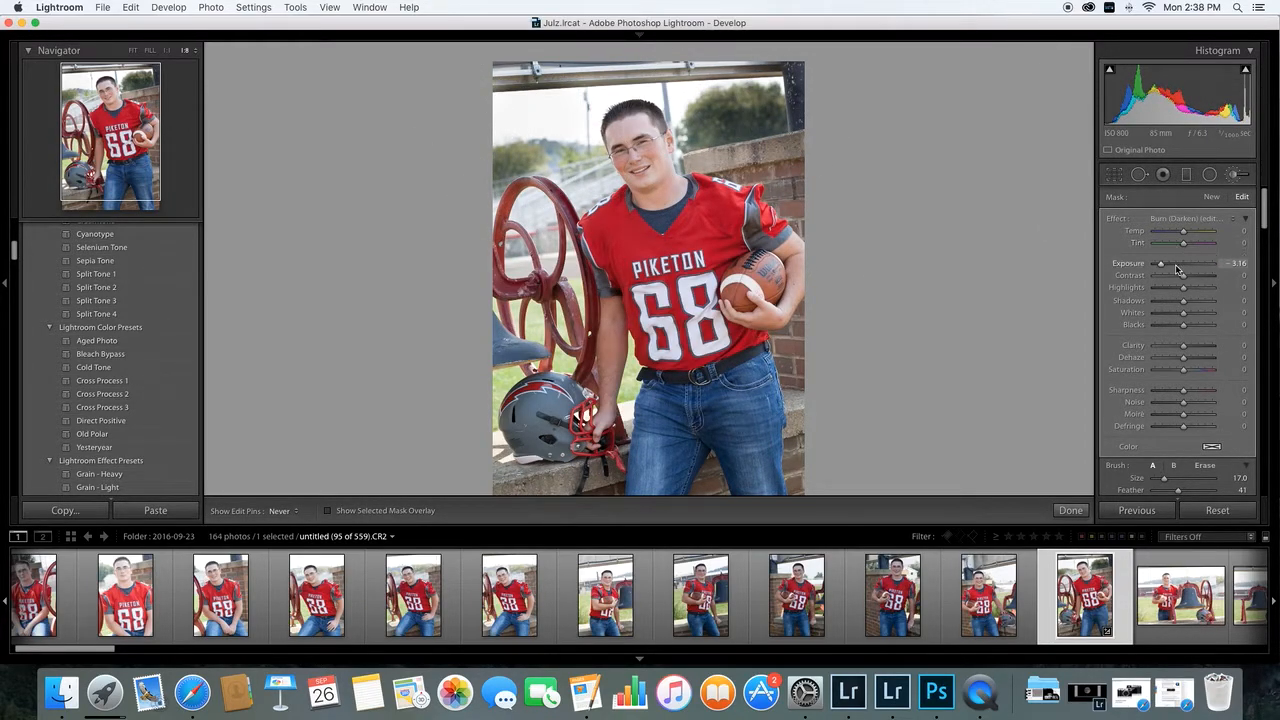
pyautogui.moveTo(1162, 267); pyautogui.dragTo(1159, 266)
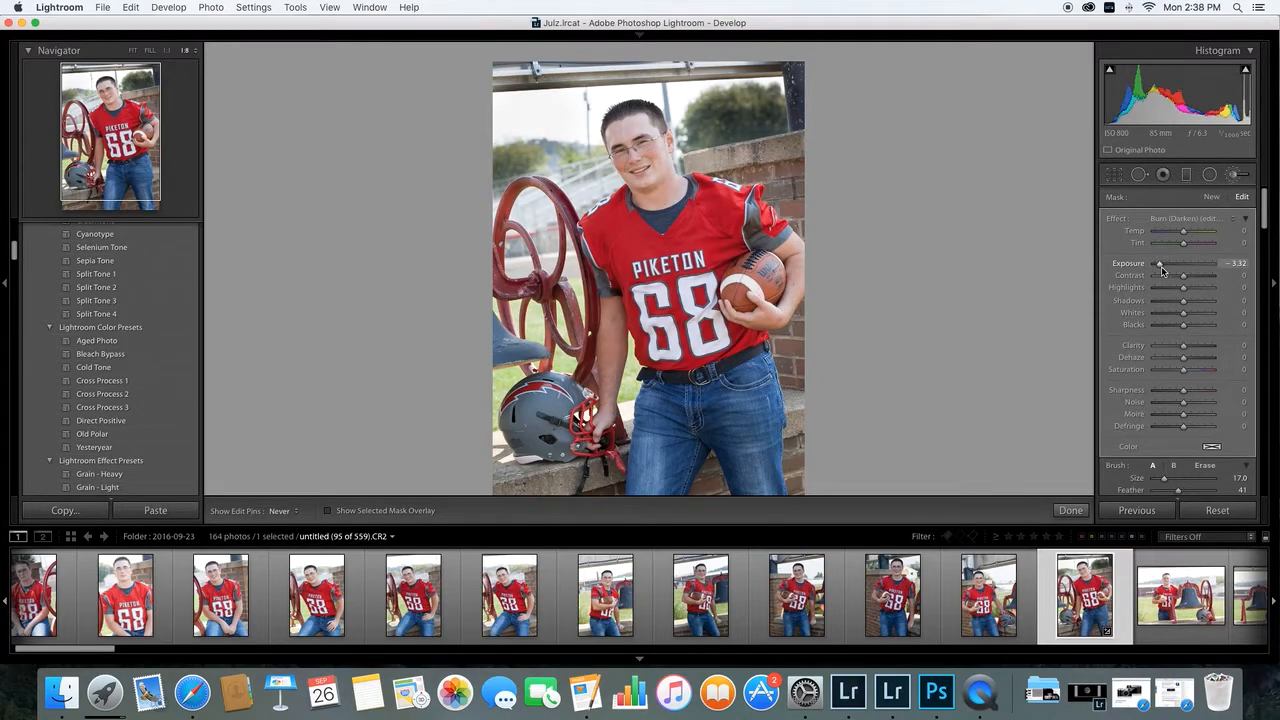
# Paint a new Burn (Darken) mask of brush size 8.2 over the bleachers behind the player, with exposure -0.81
pyautogui.click(1211, 197)
pyautogui.moveTo(1164, 479); pyautogui.dragTo(1159, 479)
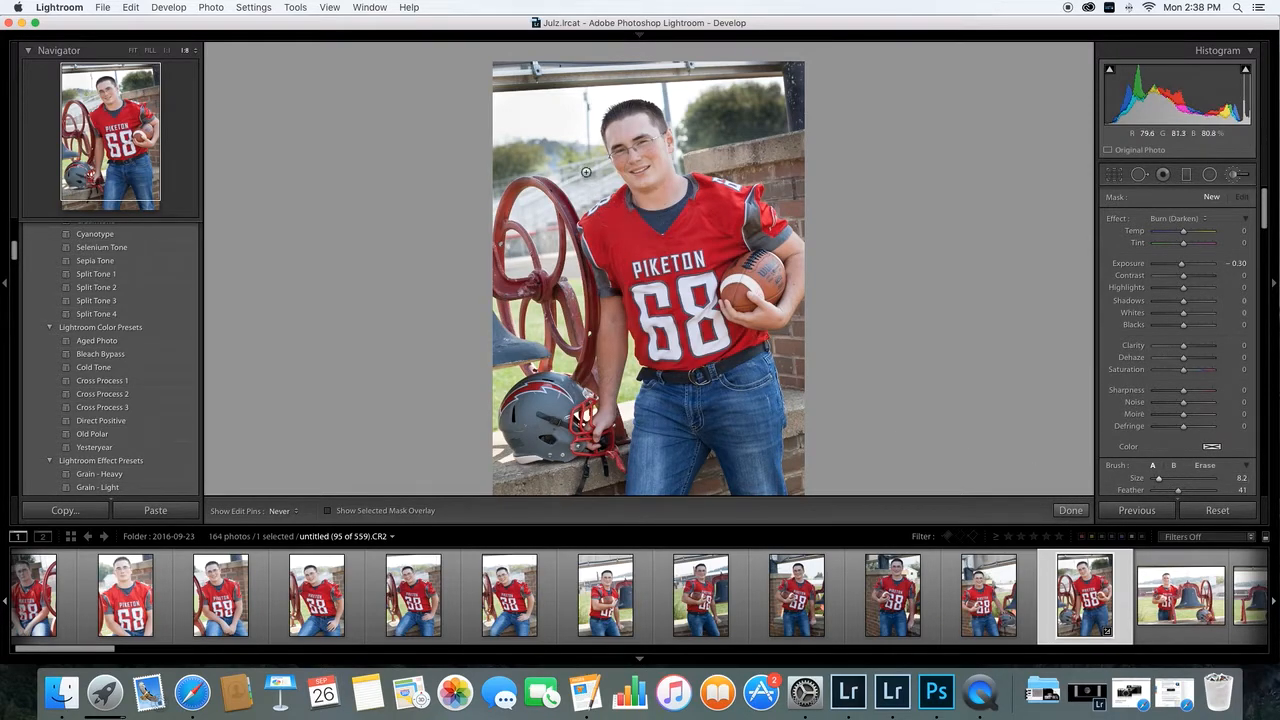
pyautogui.moveTo(558, 166)
pyautogui.mouseDown()
pyautogui.moveTo(533, 208)
pyautogui.moveTo(544, 228)
pyautogui.moveTo(595, 186)
pyautogui.mouseUp()
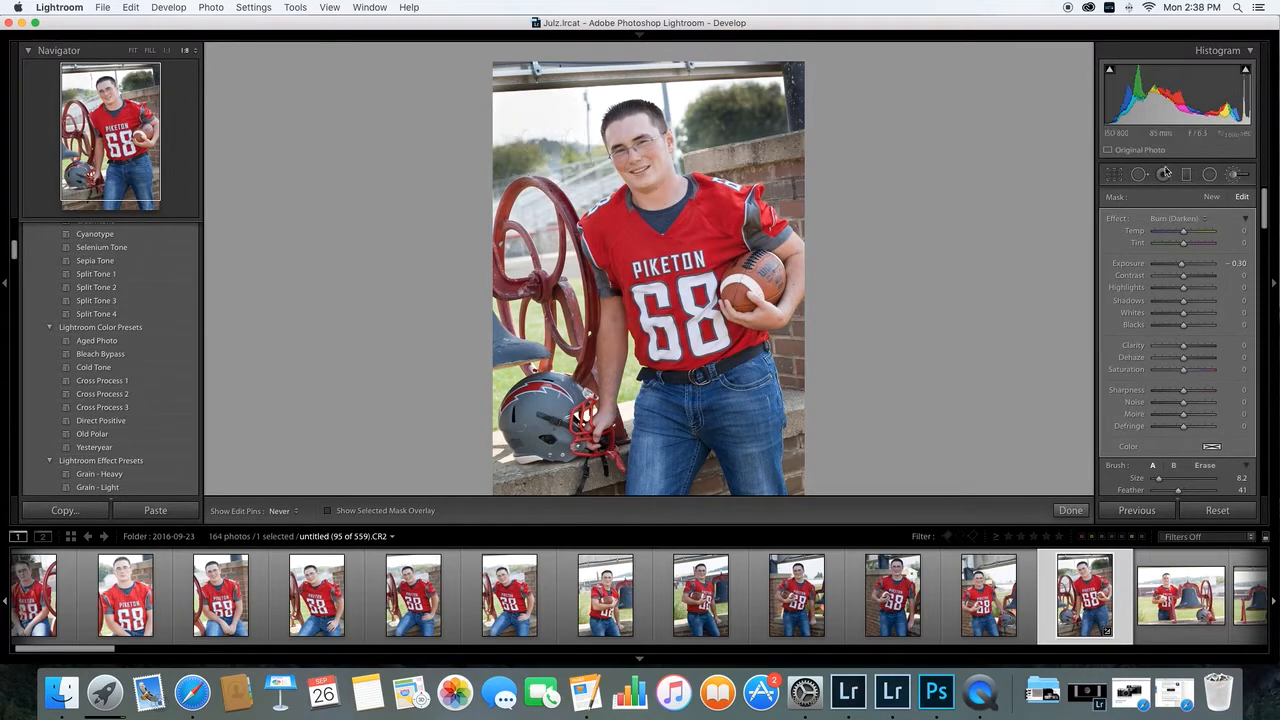
pyautogui.moveTo(1184, 263); pyautogui.dragTo(1176, 263)
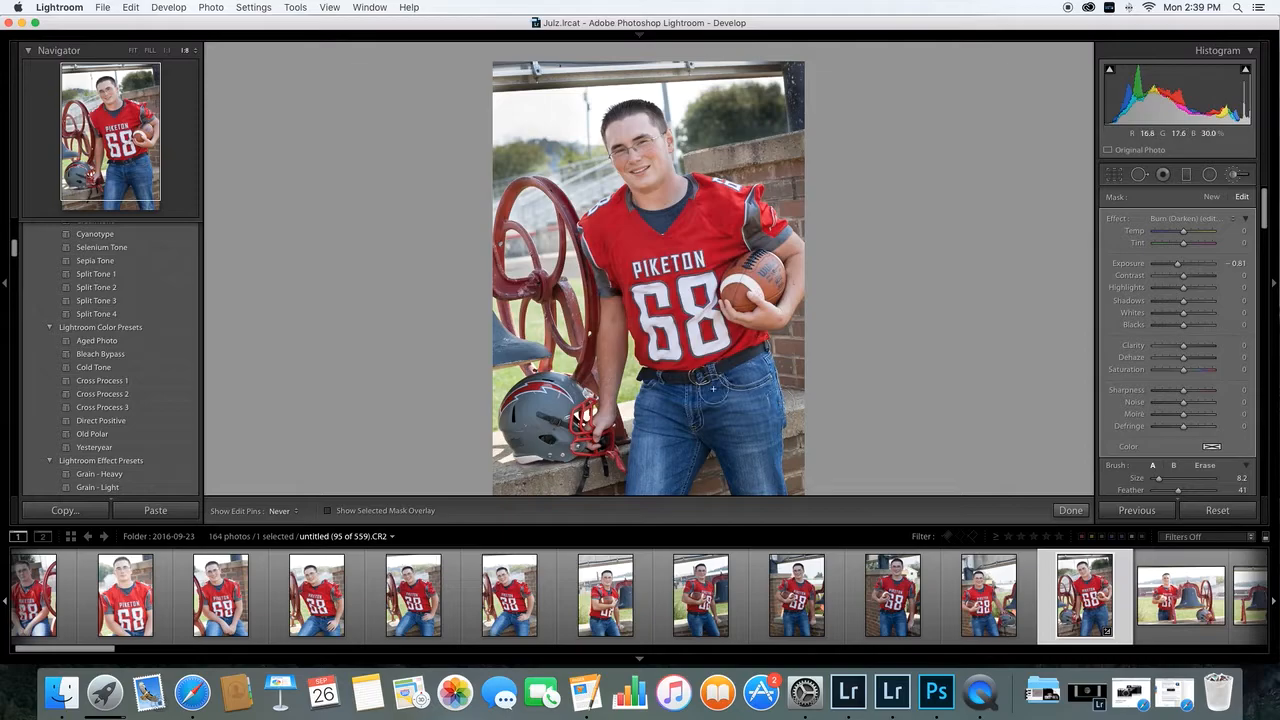
# Clone out the red scratch near the wrist of the hand holding the football, using Spot Removal at size 29
pyautogui.press('super+equal')
pyautogui.moveTo(808, 420); pyautogui.dragTo(660, 225)
pyautogui.moveTo(1010, 325); pyautogui.dragTo(749, 268)
pyautogui.moveTo(897, 282)
pyautogui.mouseDown()
pyautogui.moveTo(511, 274)
pyautogui.moveTo(363, 299)
pyautogui.mouseUp()
pyautogui.scroll(5, 566, 246)
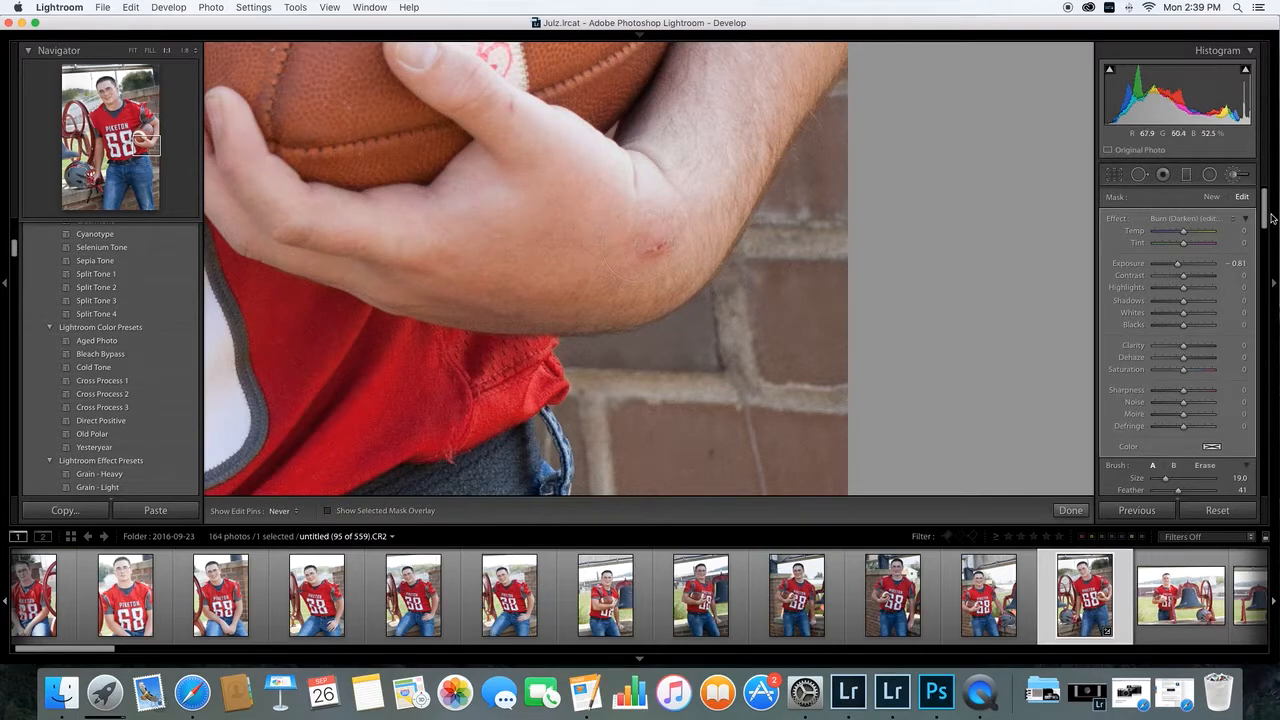
pyautogui.click(1139, 175)
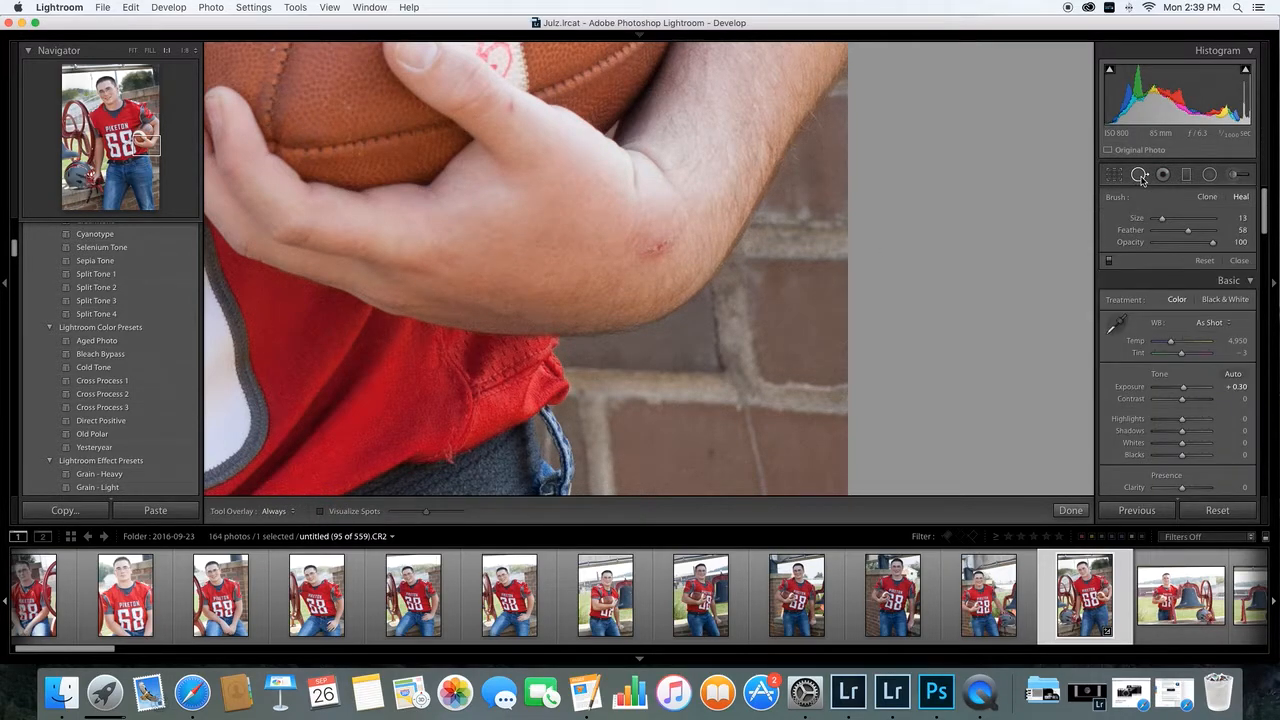
pyautogui.click(1207, 196)
pyautogui.moveTo(1164, 223); pyautogui.dragTo(1172, 219)
pyautogui.moveTo(669, 237)
pyautogui.mouseDown()
pyautogui.moveTo(634, 263)
pyautogui.moveTo(657, 292)
pyautogui.moveTo(705, 238)
pyautogui.moveTo(711, 203)
pyautogui.moveTo(608, 240)
pyautogui.mouseUp()
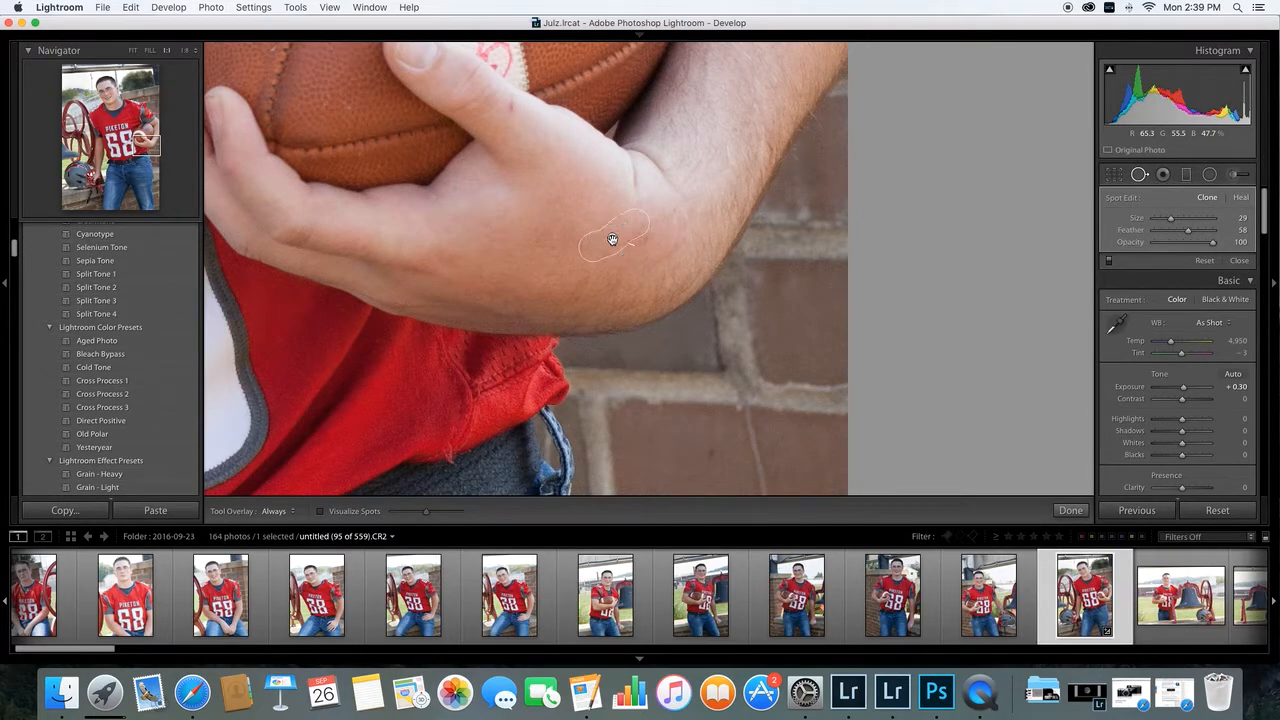
pyautogui.click(1139, 174)
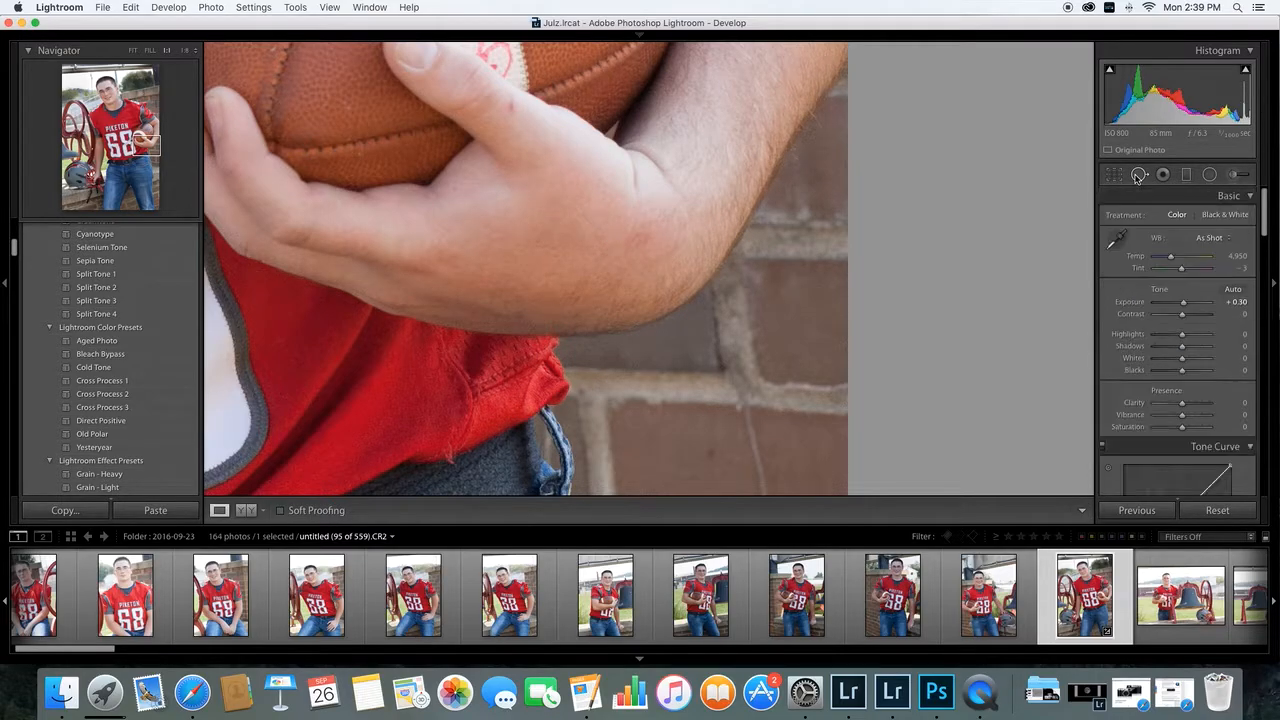
# Inspect the jersey, arms and the hand holding the football at close range for blemishes
pyautogui.click(788, 318)
pyautogui.click(777, 323)
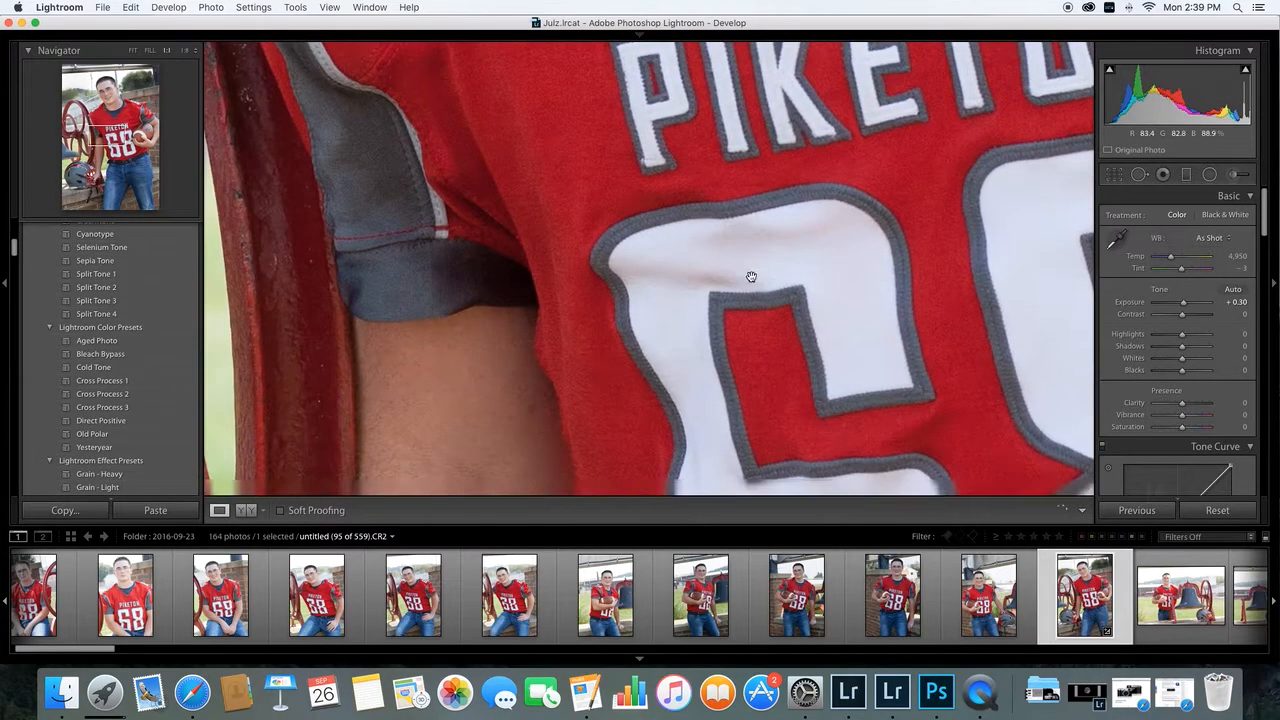
pyautogui.moveTo(699, 366); pyautogui.dragTo(734, 263)
pyautogui.moveTo(732, 347); pyautogui.dragTo(743, 253)
pyautogui.moveTo(743, 445); pyautogui.dragTo(757, 264)
pyautogui.moveTo(757, 385); pyautogui.dragTo(784, 290)
pyautogui.moveTo(790, 415); pyautogui.dragTo(580, 368)
pyautogui.moveTo(885, 305); pyautogui.dragTo(595, 355)
pyautogui.moveTo(900, 295); pyautogui.dragTo(660, 325)
pyautogui.moveTo(970, 290); pyautogui.dragTo(778, 302)
pyautogui.moveTo(980, 195); pyautogui.dragTo(843, 379)
pyautogui.moveTo(861, 92); pyautogui.dragTo(840, 254)
pyautogui.moveTo(768, 122); pyautogui.dragTo(840, 435)
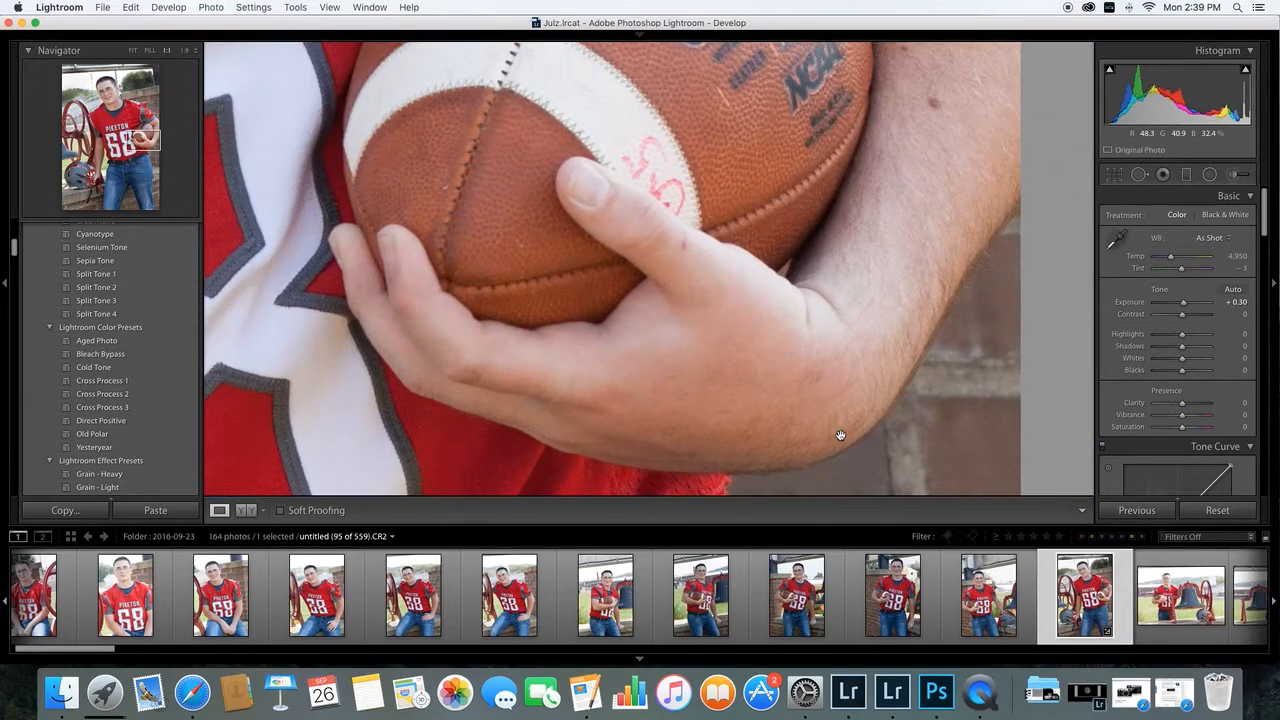
# Clone out the small mark at the base of the thumb on the hand holding the football
pyautogui.click(1137, 175)
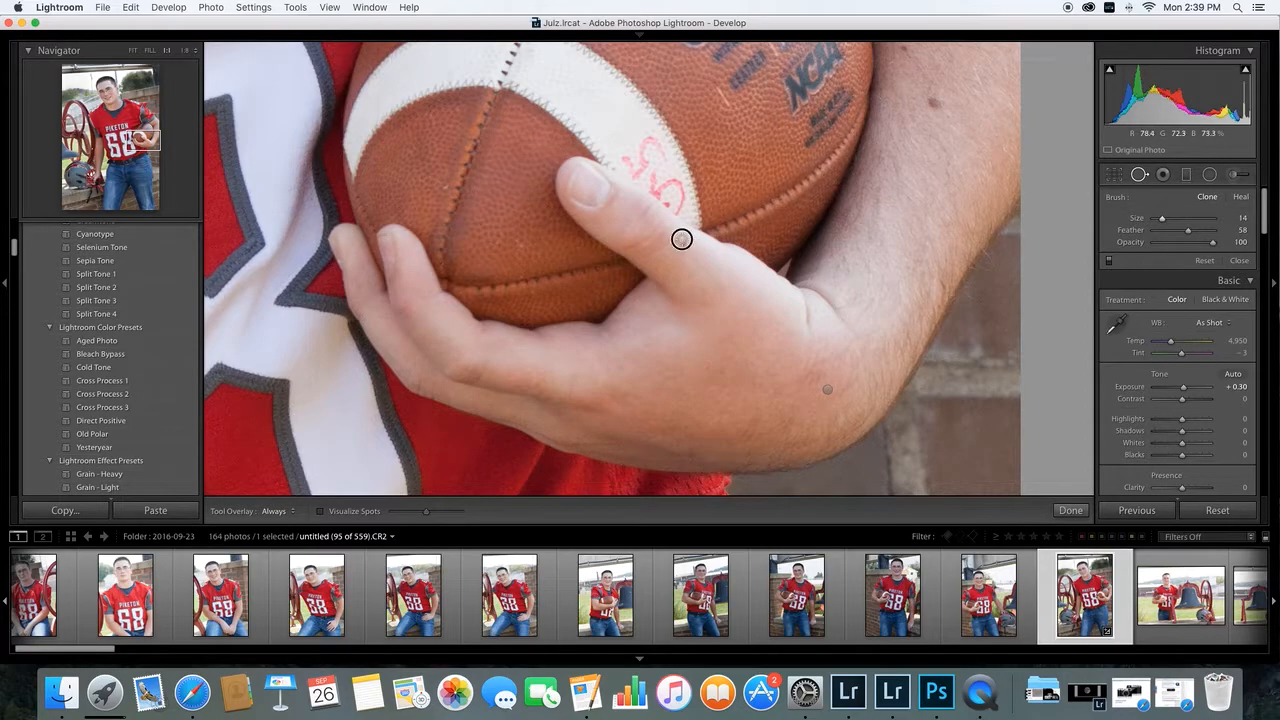
pyautogui.moveTo(681, 239); pyautogui.dragTo(682, 250)
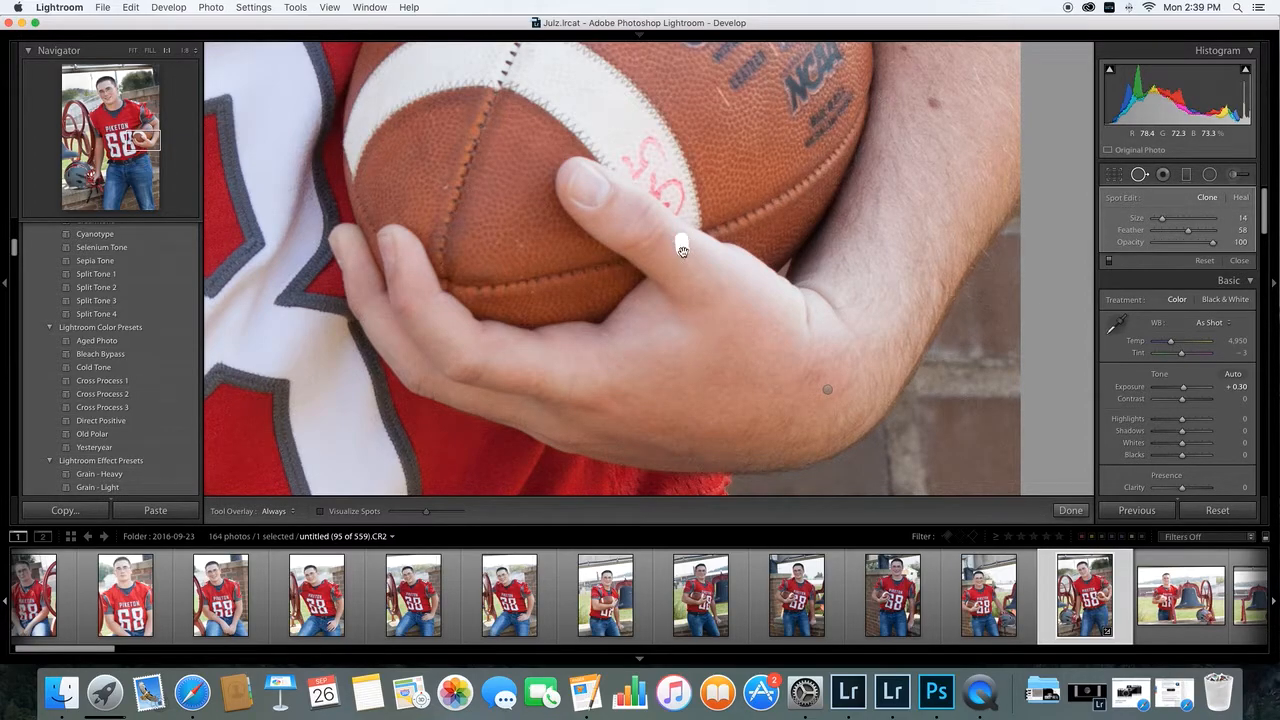
pyautogui.click(1138, 175)
# Clone out the blemish under the jaw and the dark spot on the neck above the shirt collar
pyautogui.click(891, 210)
pyautogui.moveTo(891, 210); pyautogui.dragTo(946, 363)
pyautogui.click(877, 194)
pyautogui.moveTo(877, 194); pyautogui.dragTo(864, 402)
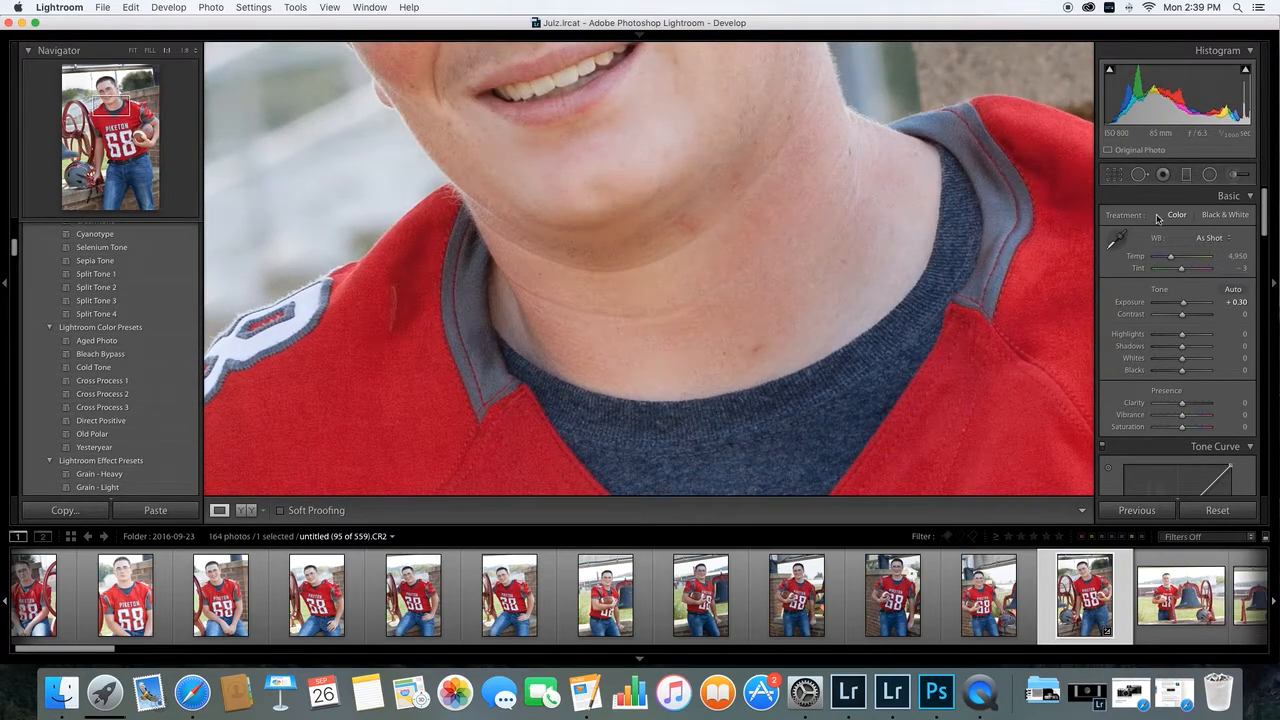
pyautogui.click(1138, 174)
pyautogui.click(688, 224)
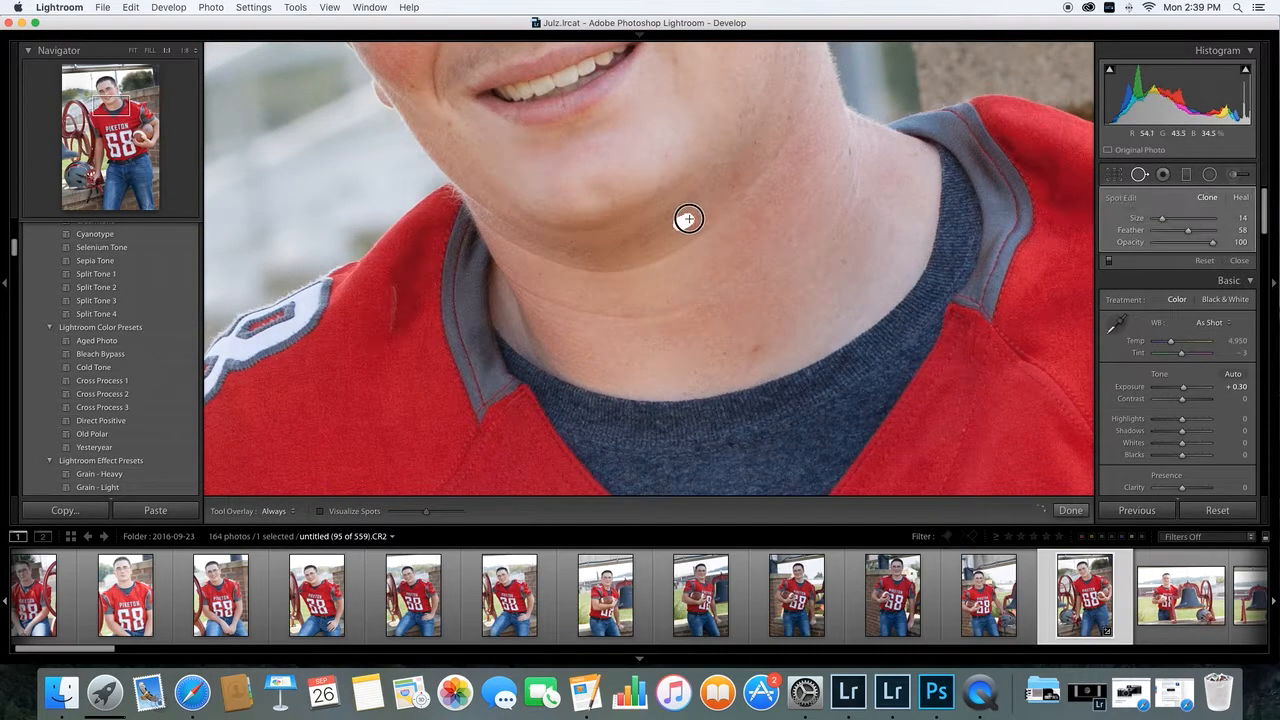
pyautogui.moveTo(756, 349); pyautogui.dragTo(767, 342)
pyautogui.click(1140, 176)
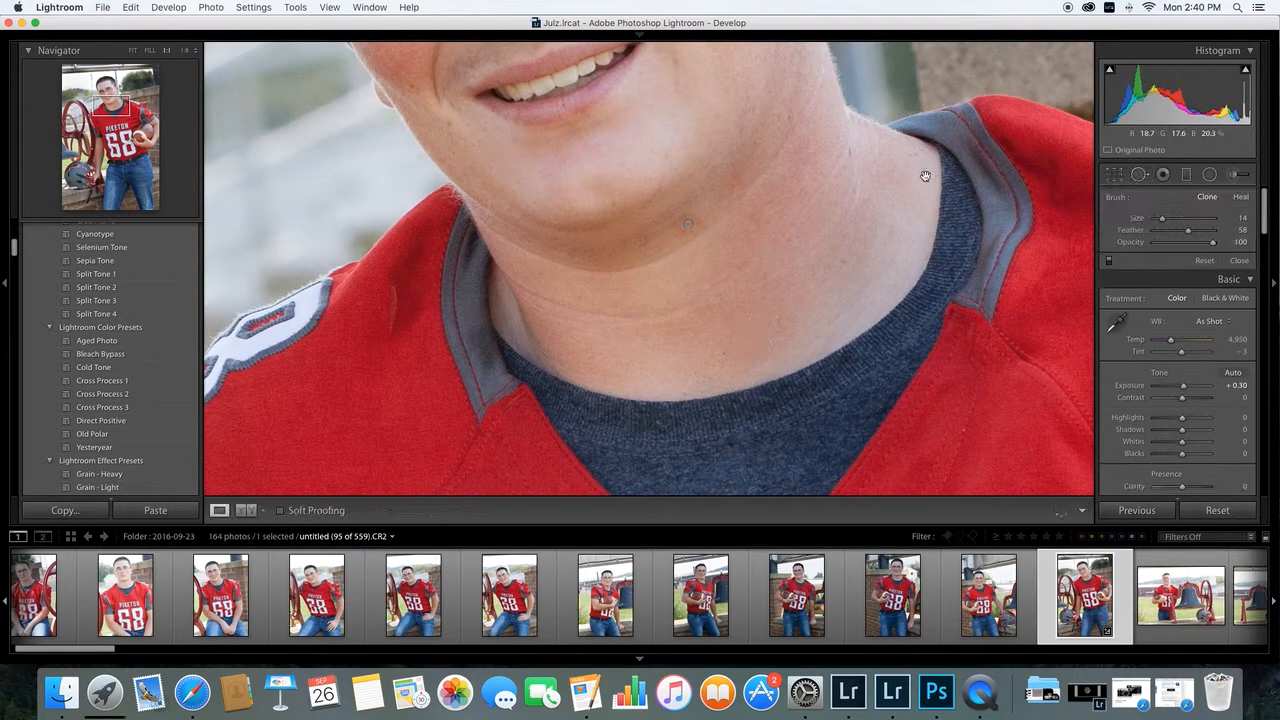
# Check the face and neck at close range for remaining blemishes and return to the full-photo view
pyautogui.click(914, 249)
pyautogui.click(906, 240)
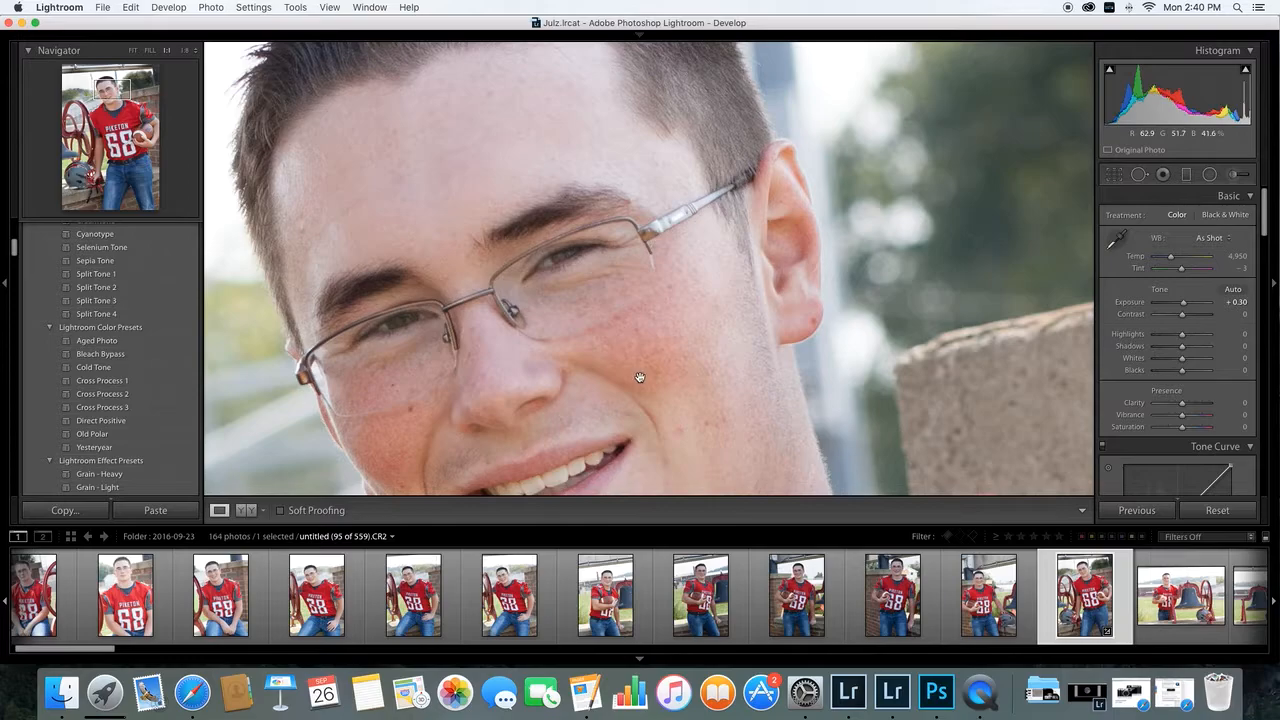
pyautogui.scroll(-10, 737, 294)
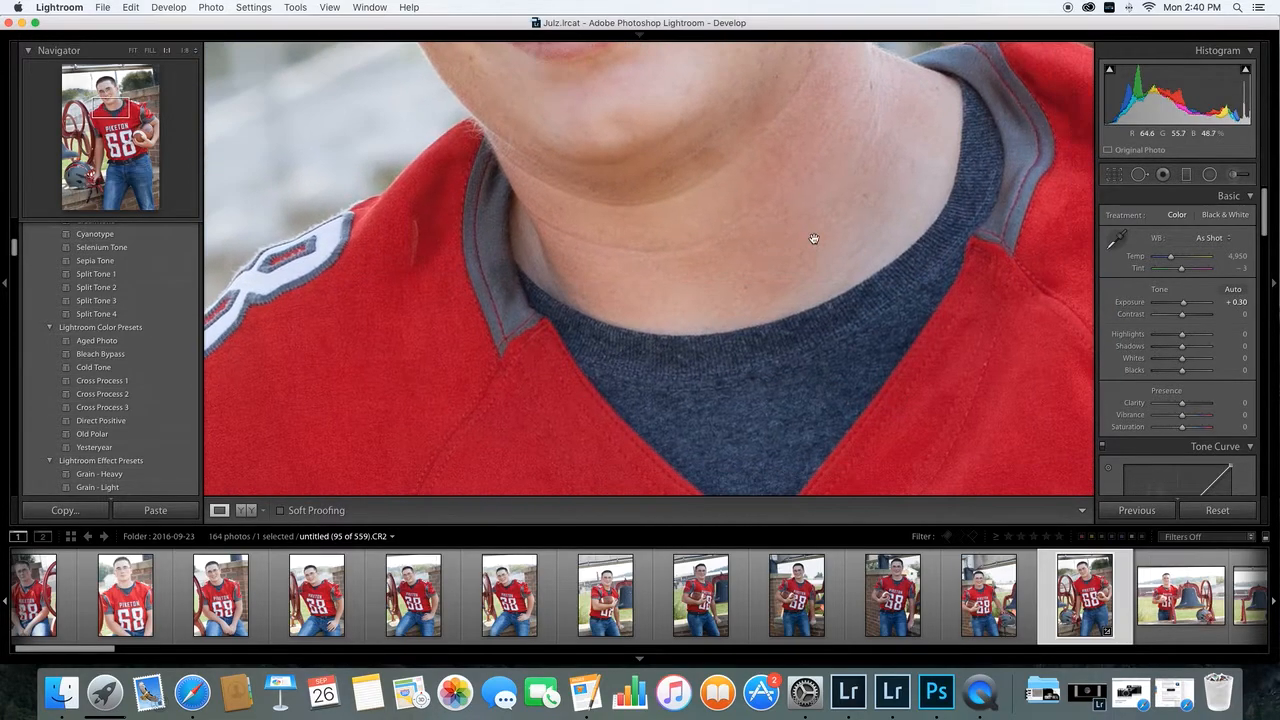
pyautogui.click(1085, 218)
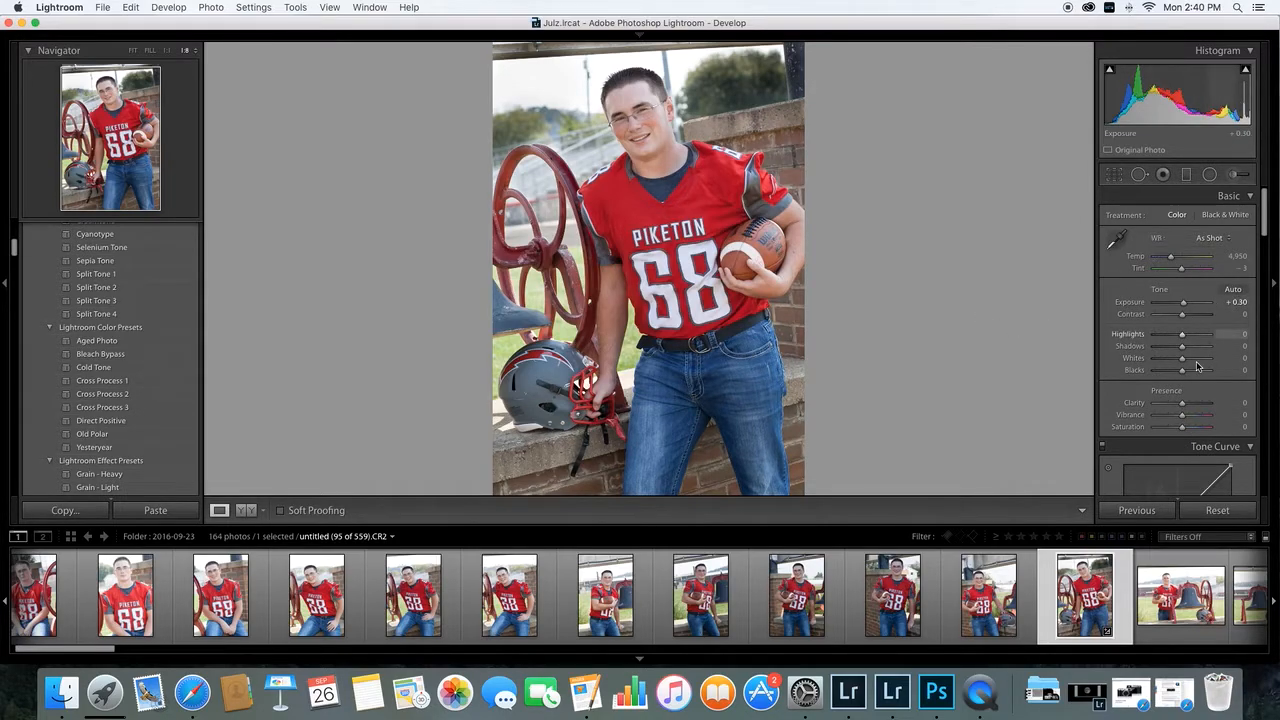
# Adjust the photo's presence settings to Vibrance +18, Saturation +8 and Clarity +9
pyautogui.click(1183, 416)
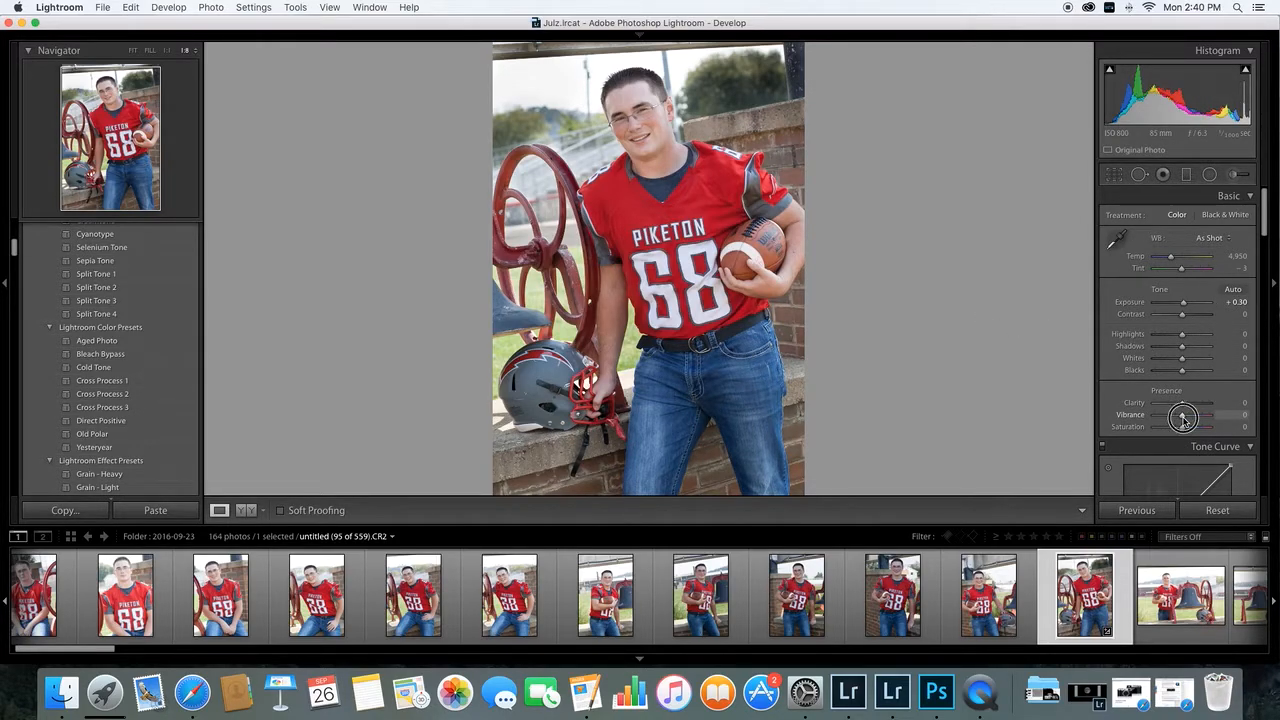
pyautogui.moveTo(1183, 416)
pyautogui.mouseDown()
pyautogui.moveTo(1202, 418)
pyautogui.moveTo(1189, 427)
pyautogui.mouseUp()
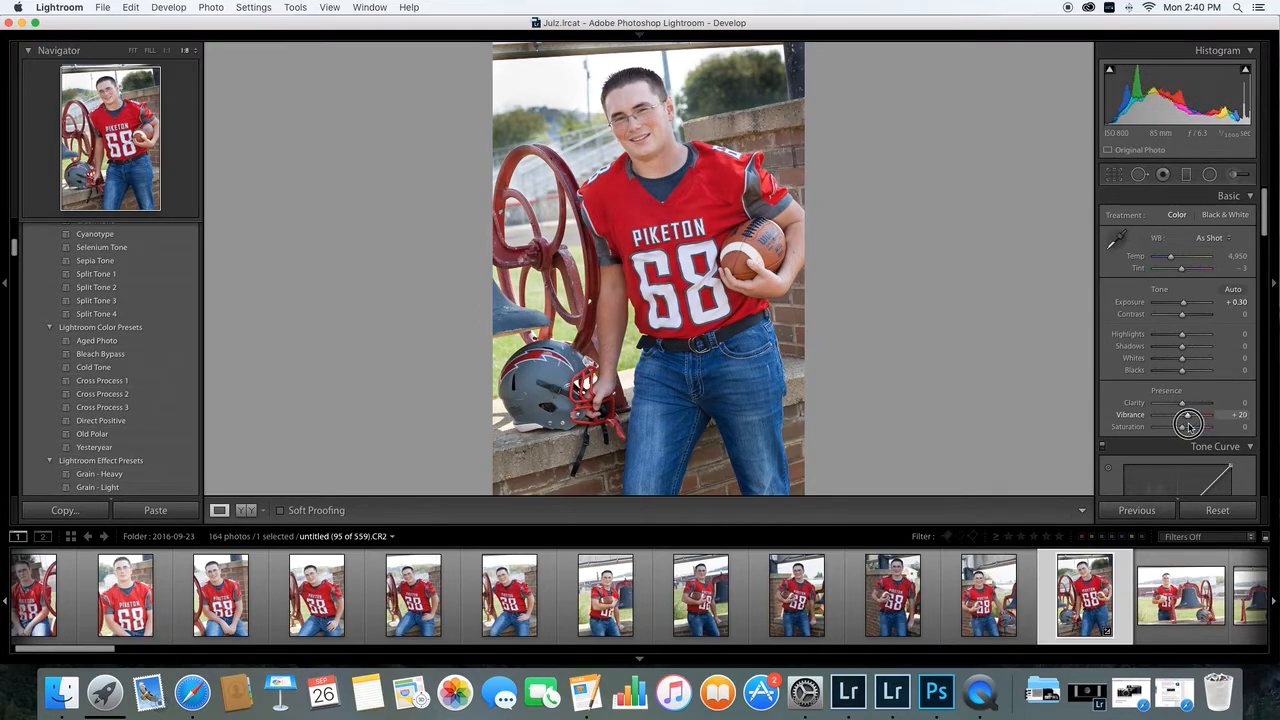
pyautogui.moveTo(1188, 425); pyautogui.dragTo(1189, 427)
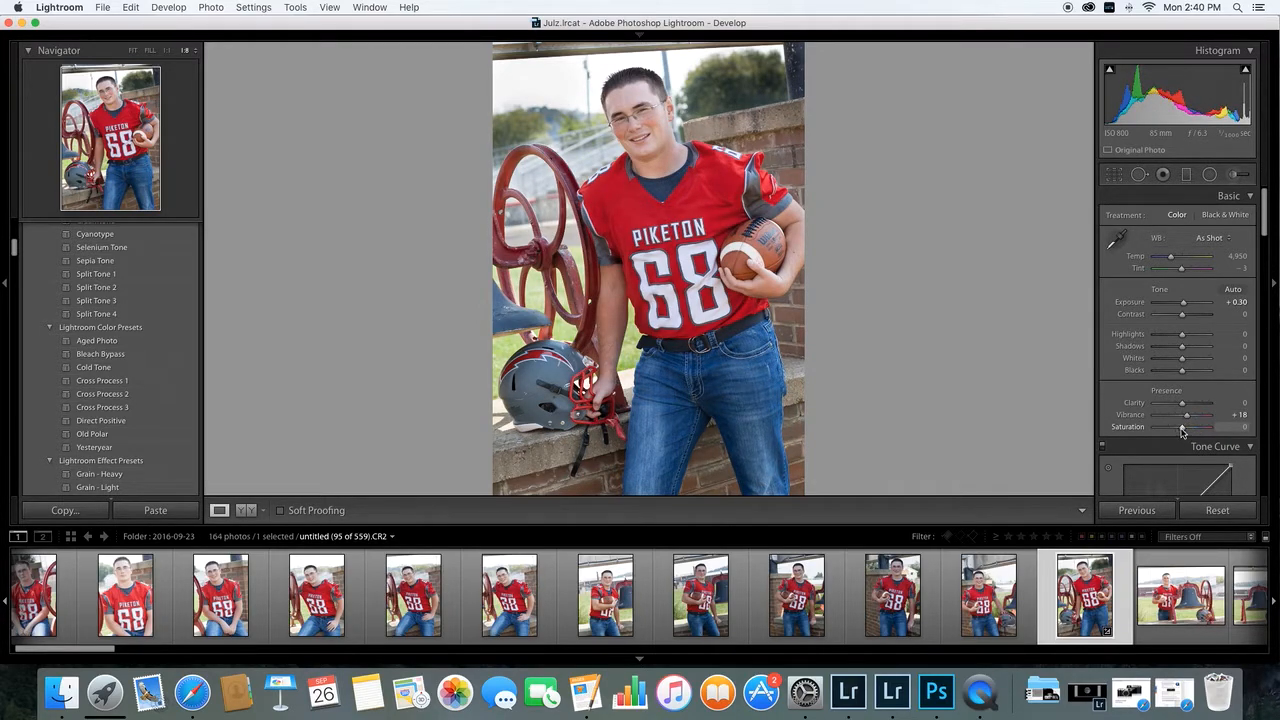
pyautogui.moveTo(1182, 429); pyautogui.dragTo(1184, 408)
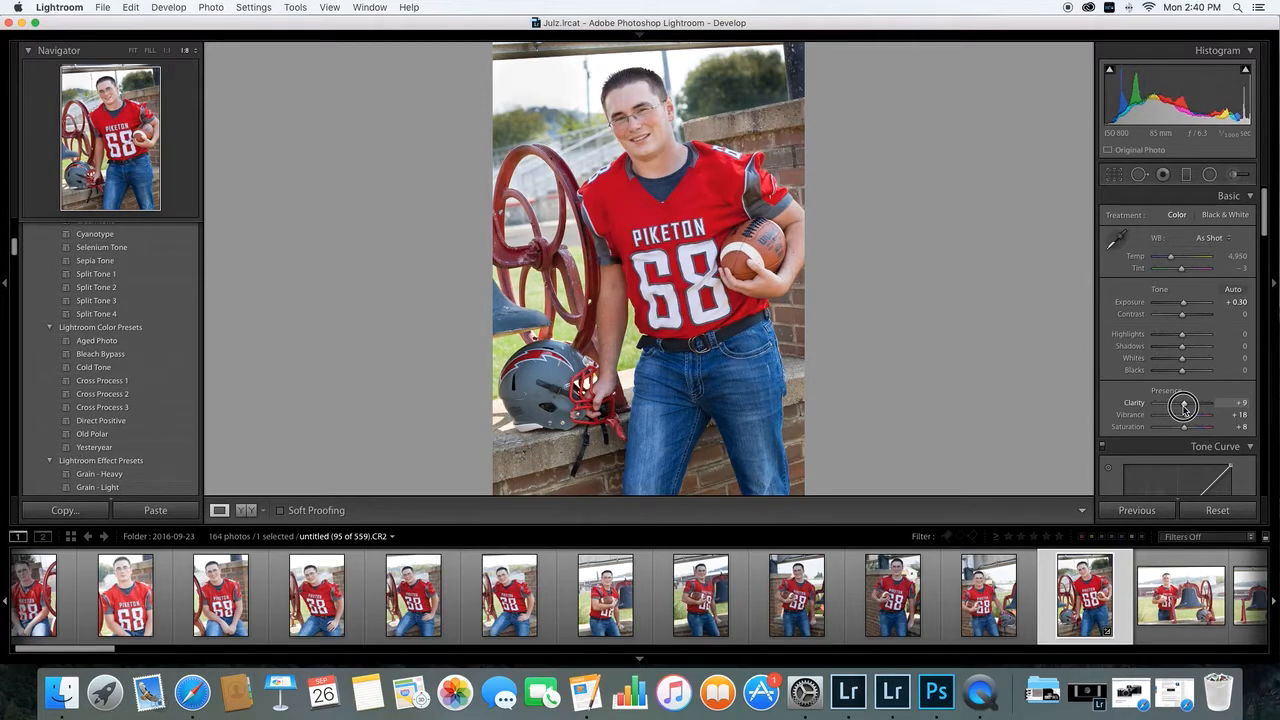
pyautogui.moveTo(1184, 407); pyautogui.dragTo(1185, 410)
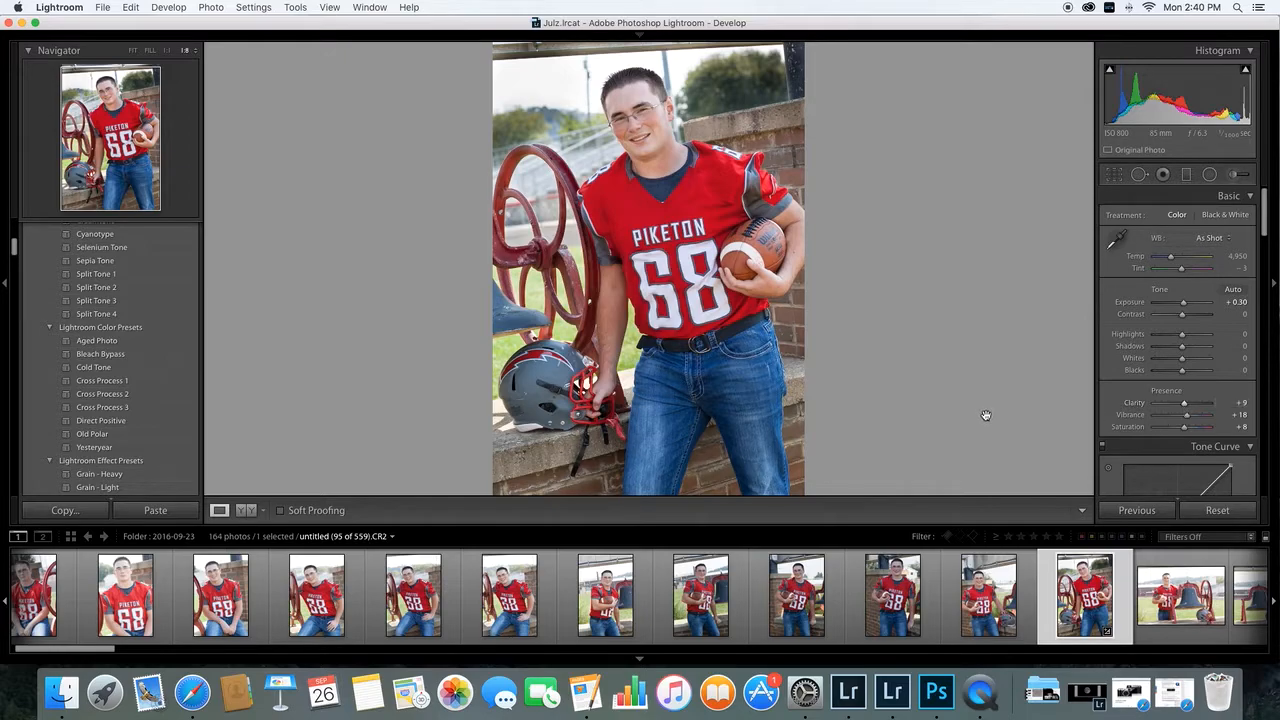
# Darken the bright sky and trees beside the subject's head with a size 8 Burn (Darken) adjustment brush at Exposure -0.72
pyautogui.moveTo(678, 380); pyautogui.dragTo(688, 276)
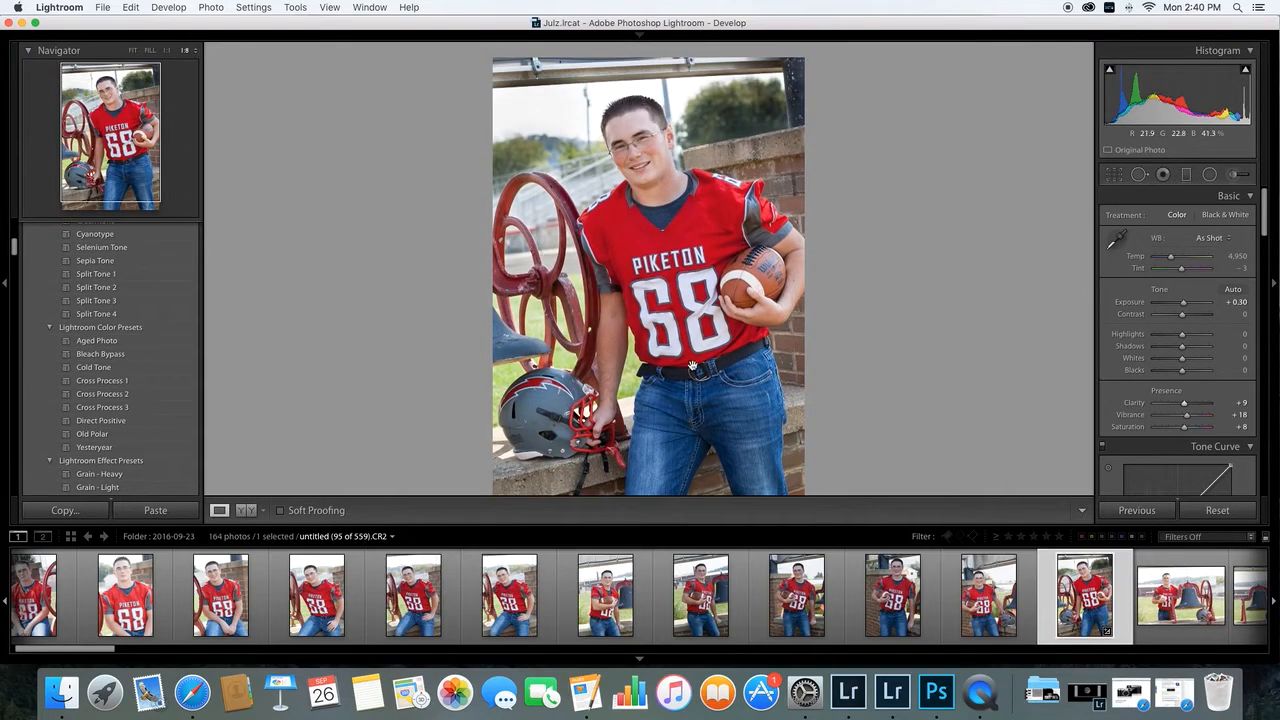
pyautogui.click(1236, 176)
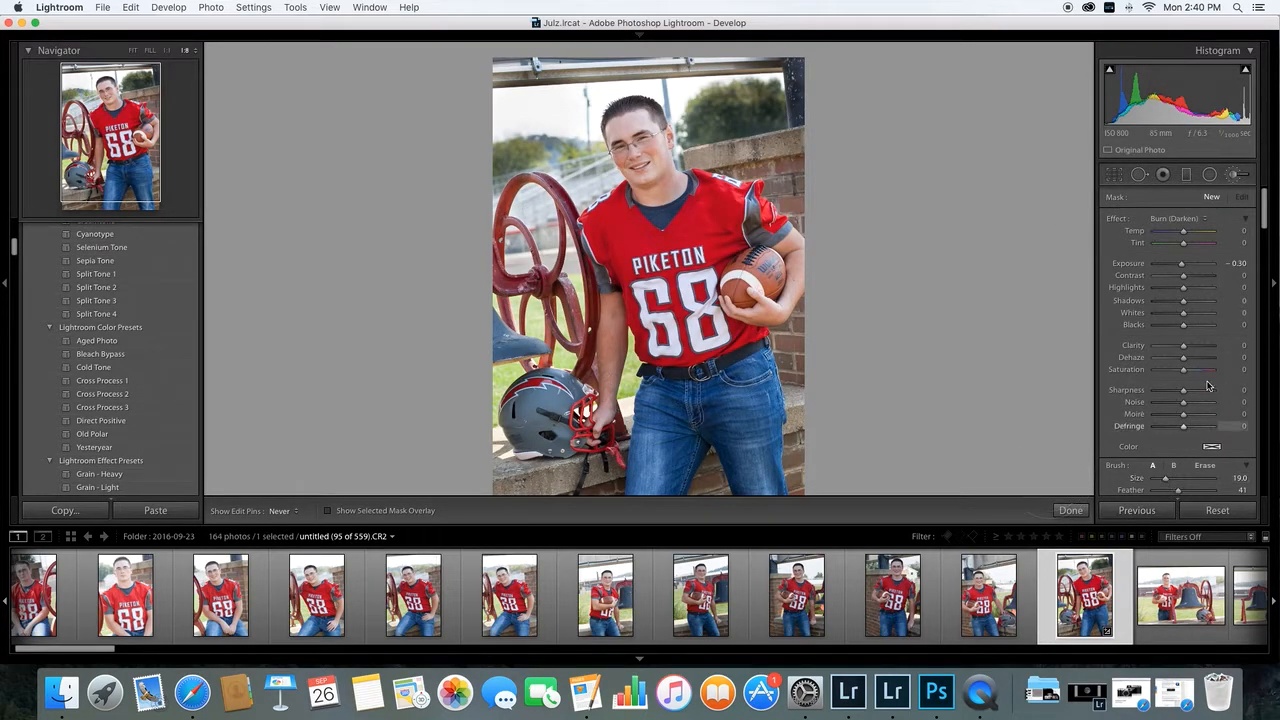
pyautogui.moveTo(1165, 478); pyautogui.dragTo(1159, 478)
pyautogui.moveTo(526, 210)
pyautogui.mouseDown()
pyautogui.moveTo(559, 250)
pyautogui.moveTo(506, 256)
pyautogui.moveTo(539, 245)
pyautogui.moveTo(502, 201)
pyautogui.moveTo(552, 178)
pyautogui.mouseUp()
pyautogui.press('[')
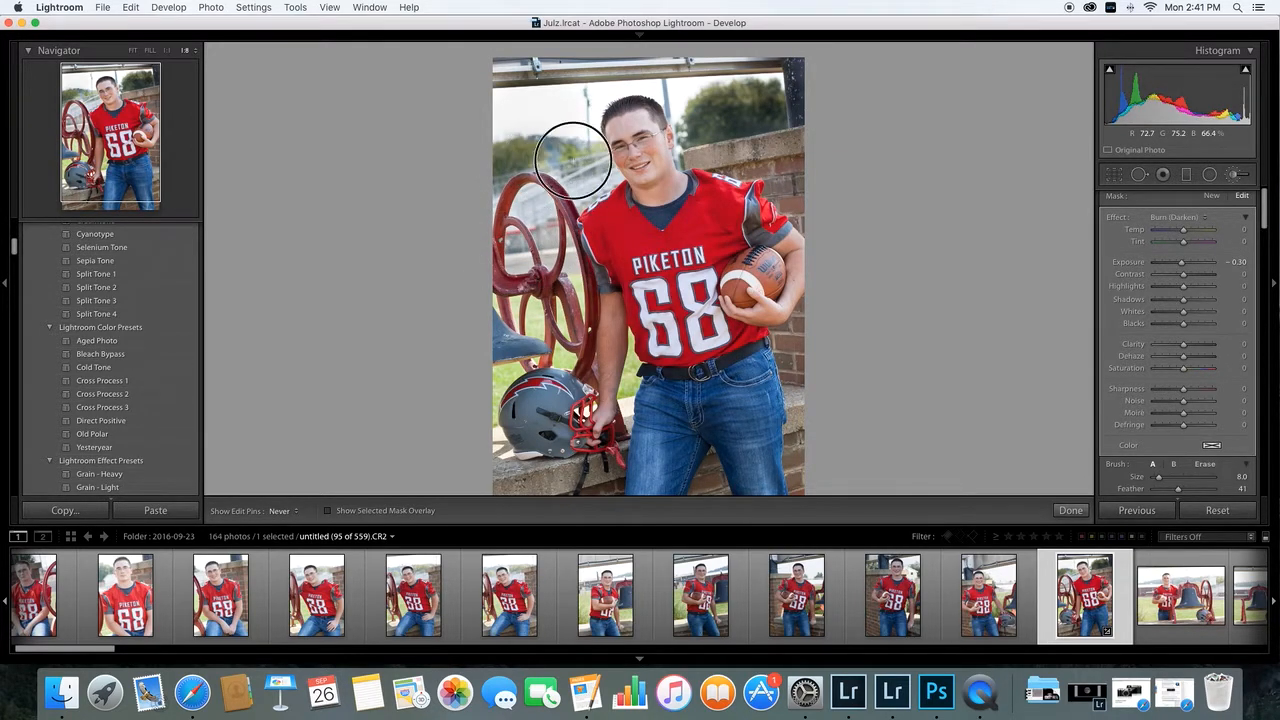
pyautogui.moveTo(534, 136)
pyautogui.mouseDown()
pyautogui.moveTo(557, 101)
pyautogui.moveTo(566, 141)
pyautogui.moveTo(549, 107)
pyautogui.mouseUp()
pyautogui.moveTo(1183, 264); pyautogui.dragTo(1178, 265)
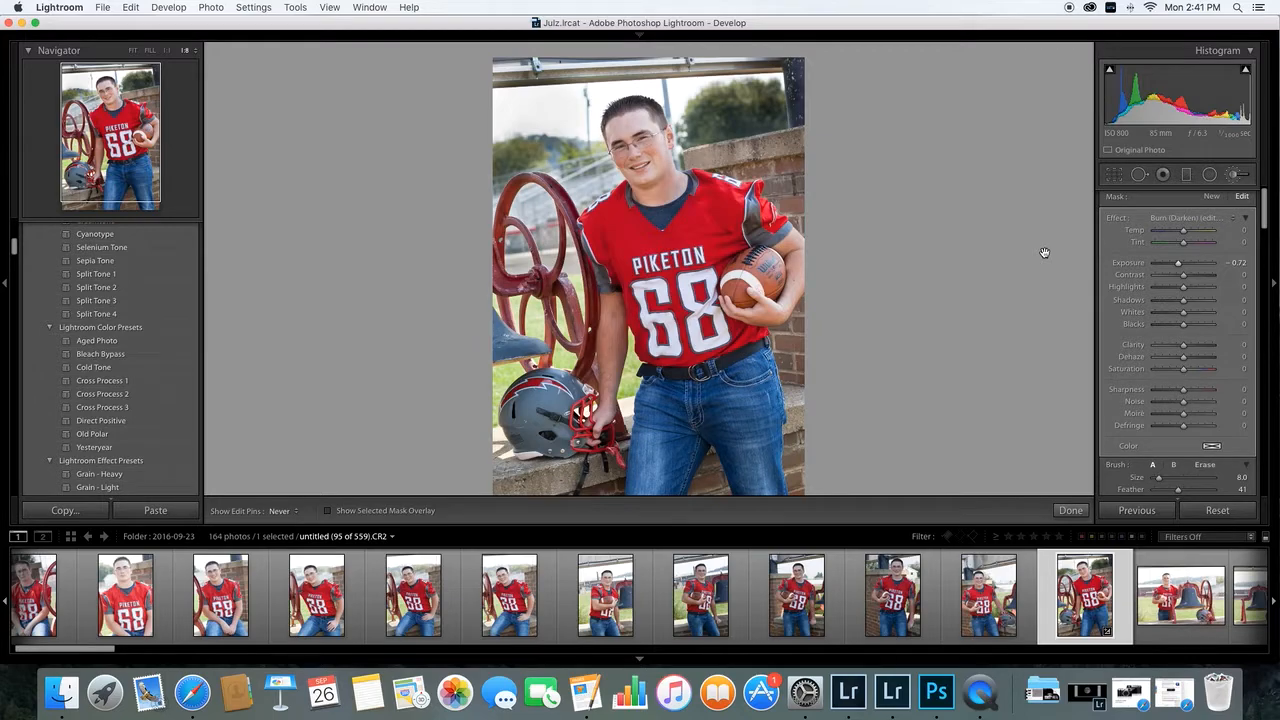
# Start cropping the photo with the 1.6 x 2.20 aspect ratio
pyautogui.click(1121, 175)
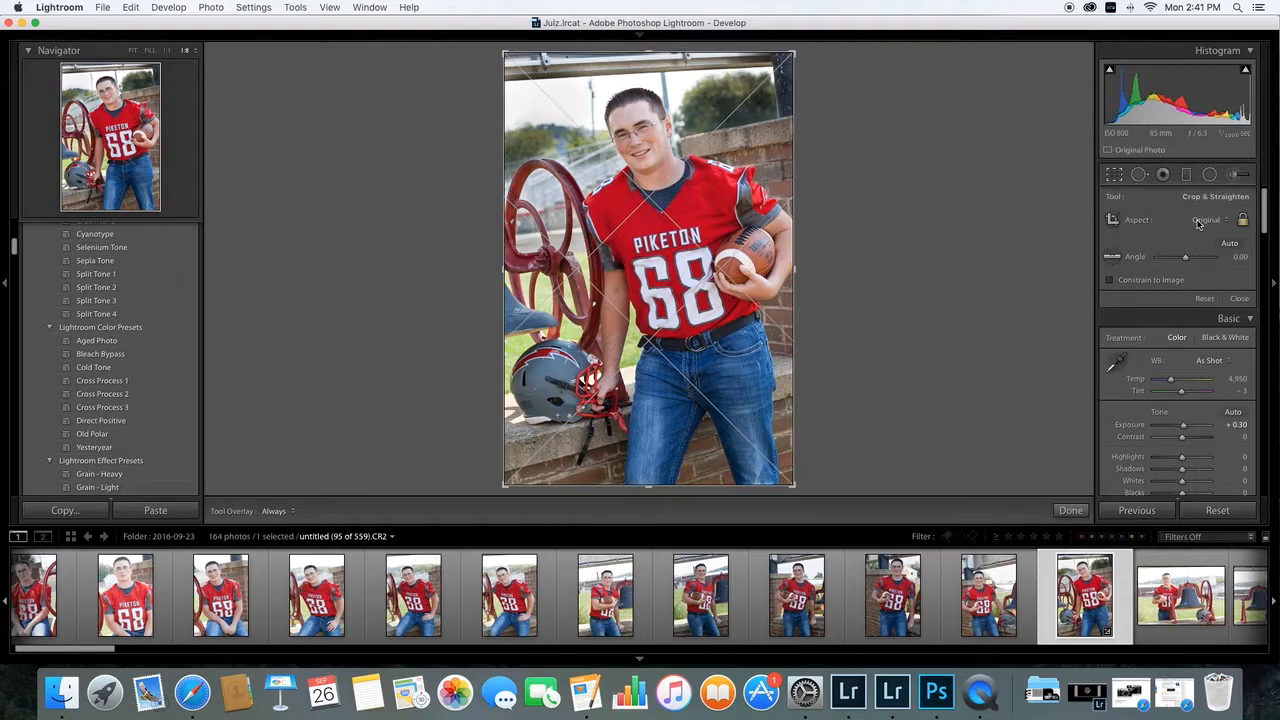
pyautogui.click(1229, 222)
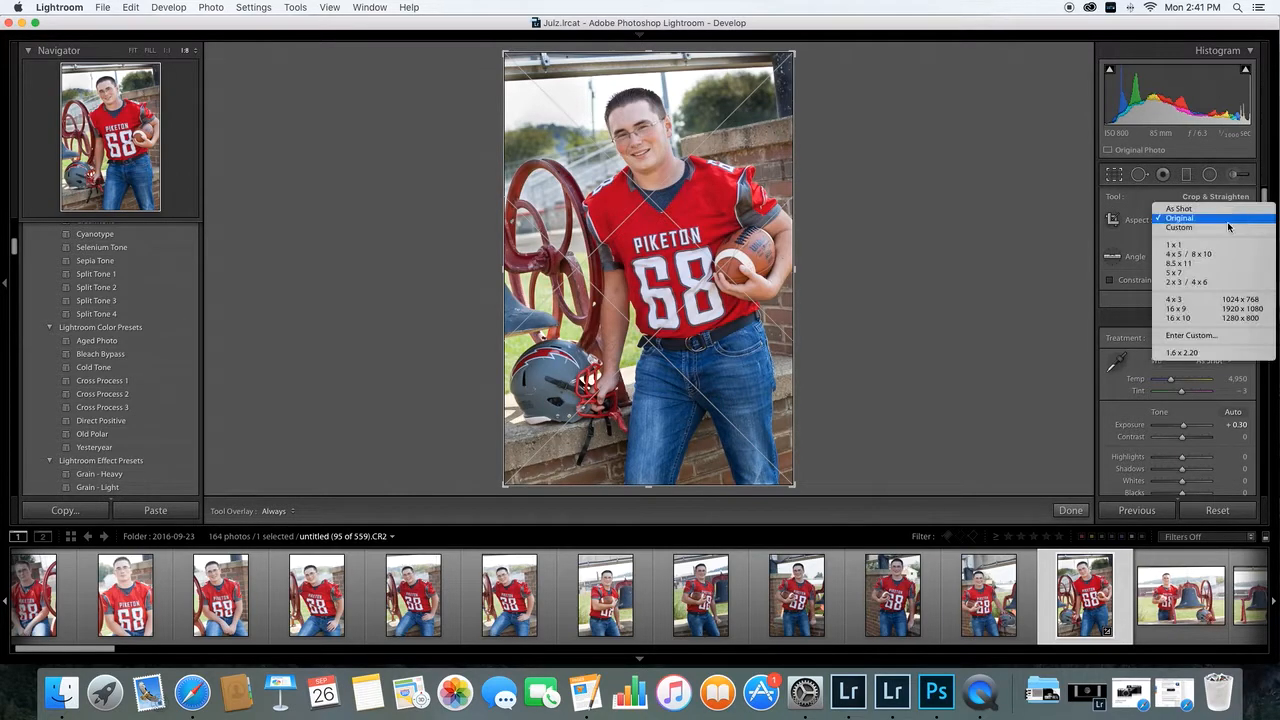
pyautogui.click(1190, 316)
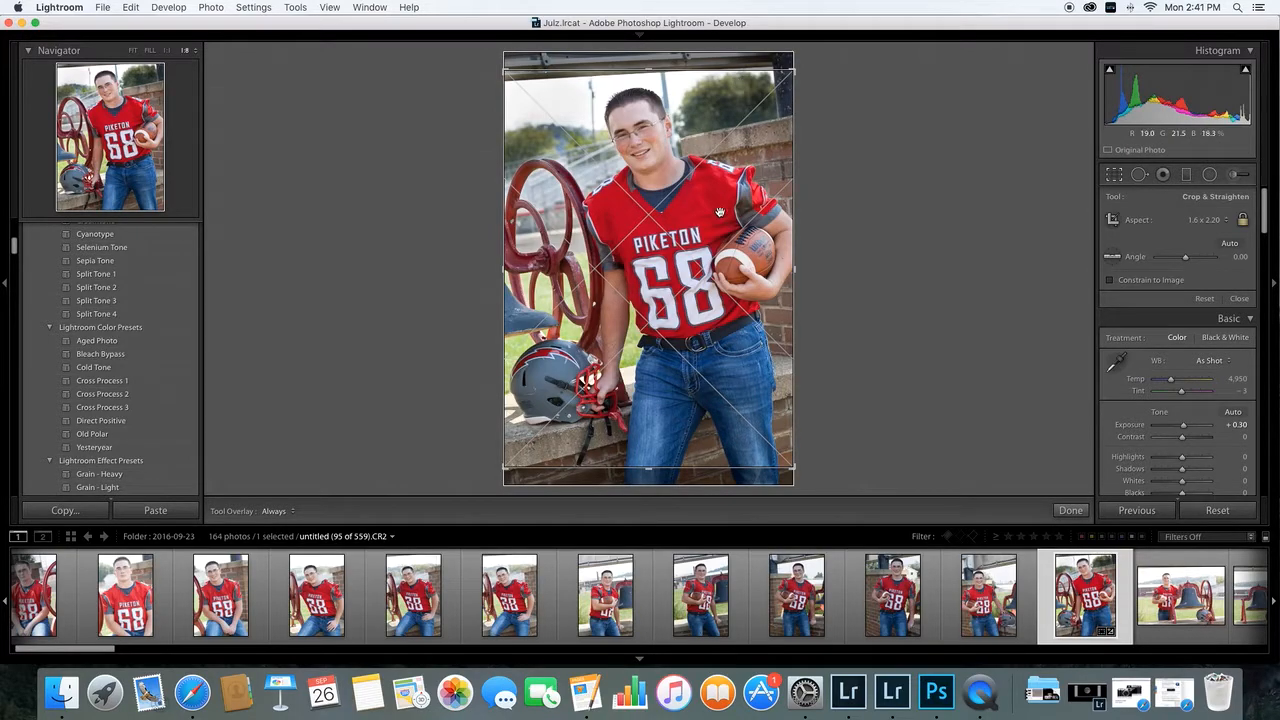
# Rotate the photo to an angle of 1.57 and reposition it within the crop to cut off the beam above the subject, applying the crop
pyautogui.moveTo(735, 500); pyautogui.dragTo(720, 474)
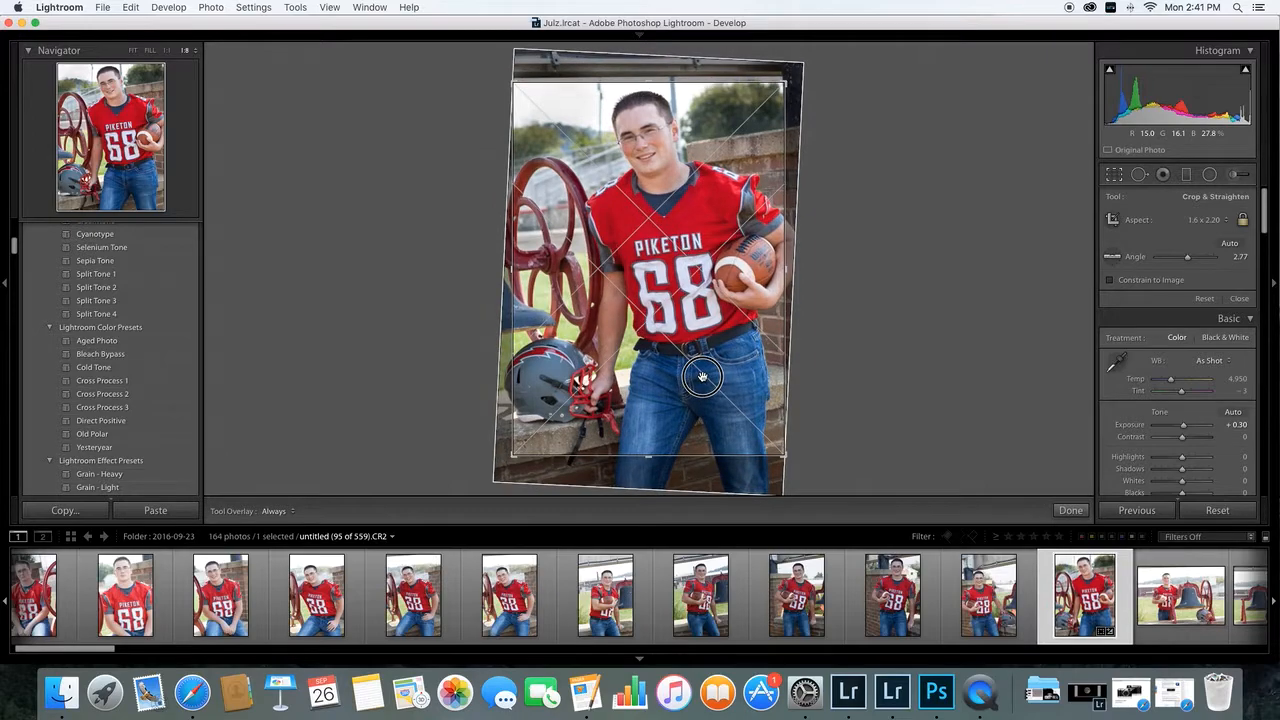
pyautogui.moveTo(781, 463); pyautogui.dragTo(790, 461)
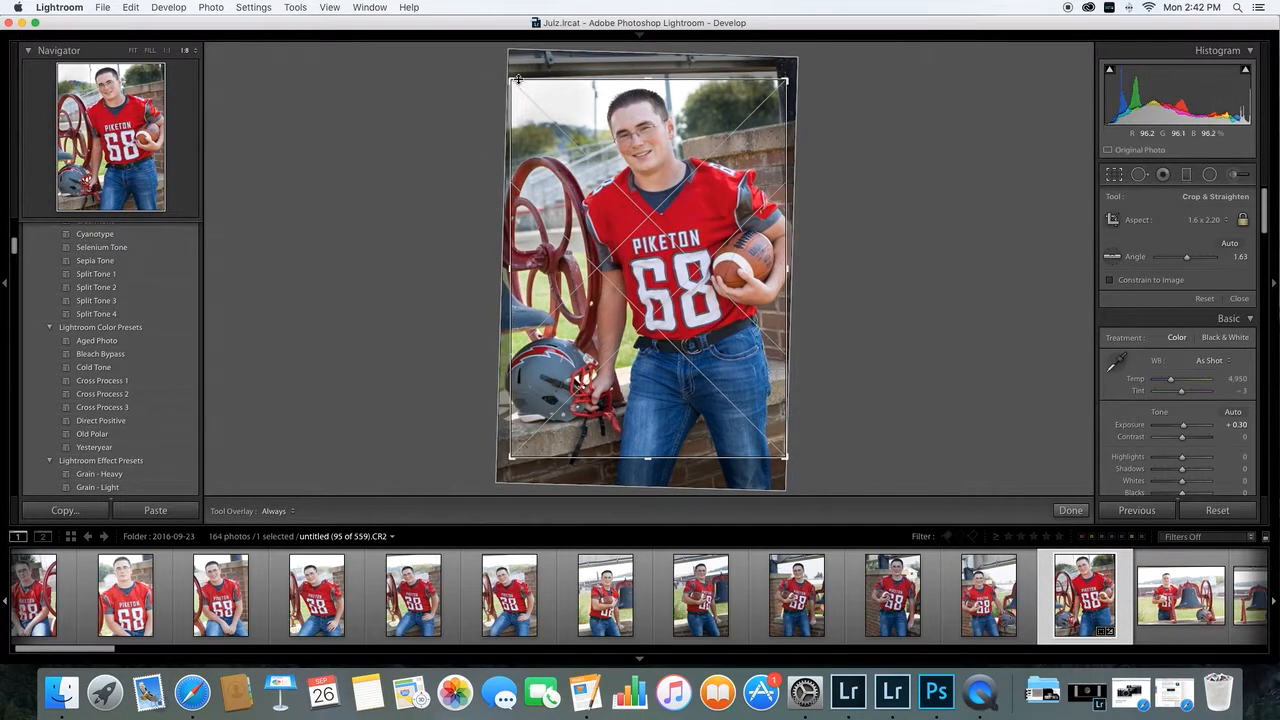
pyautogui.moveTo(512, 80); pyautogui.dragTo(508, 78)
pyautogui.moveTo(631, 188); pyautogui.dragTo(631, 182)
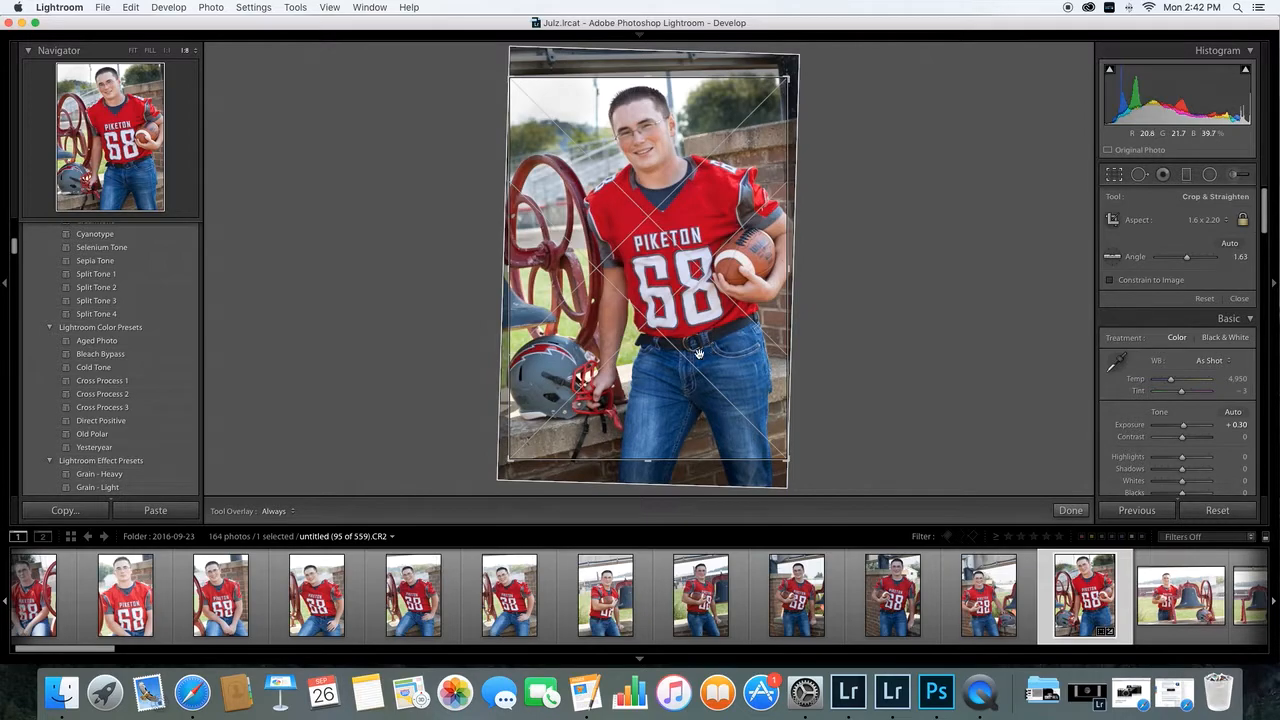
pyautogui.moveTo(723, 475); pyautogui.dragTo(727, 474)
pyautogui.moveTo(713, 404); pyautogui.dragTo(715, 404)
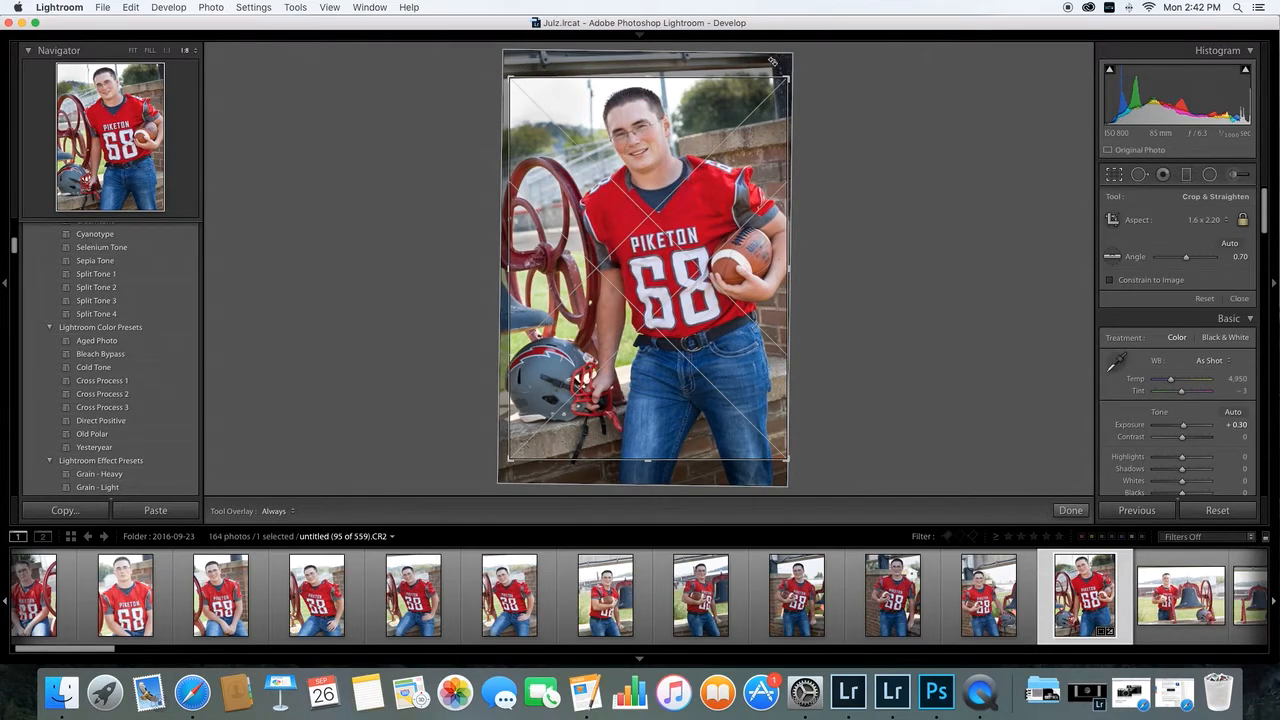
pyautogui.moveTo(721, 264); pyautogui.dragTo(726, 262)
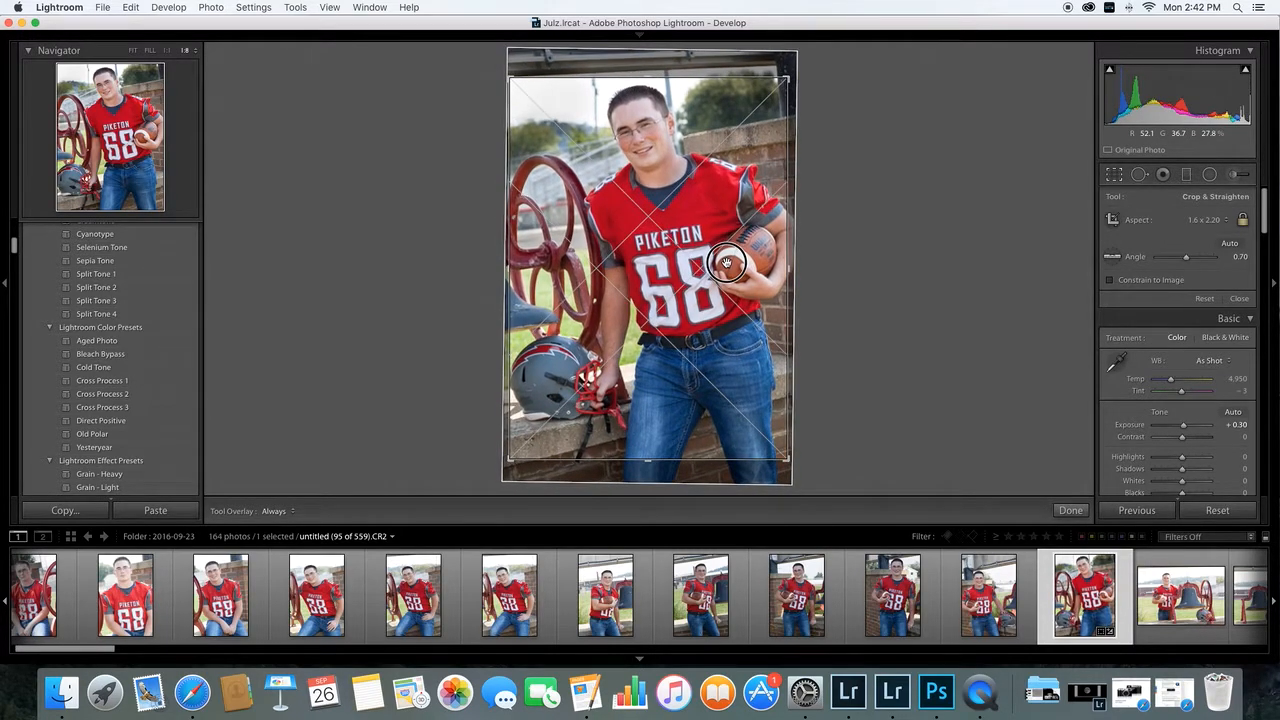
pyautogui.moveTo(770, 467); pyautogui.dragTo(767, 469)
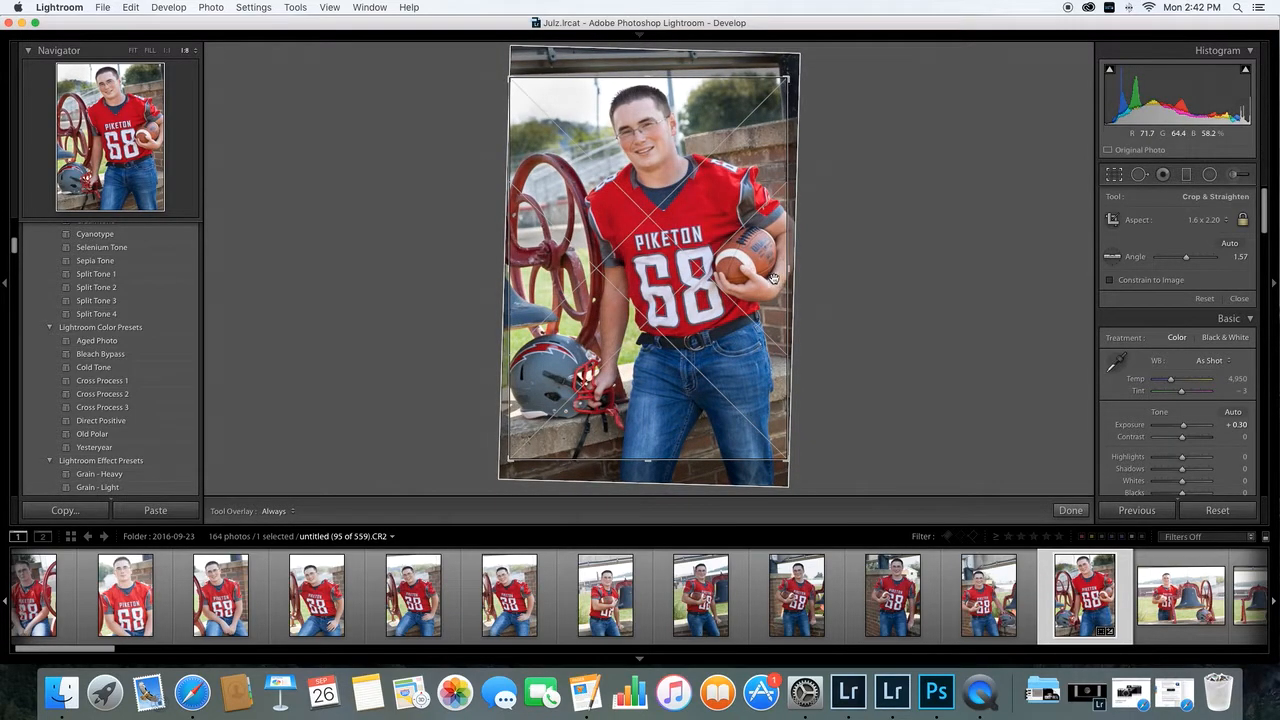
pyautogui.moveTo(762, 280); pyautogui.dragTo(761, 282)
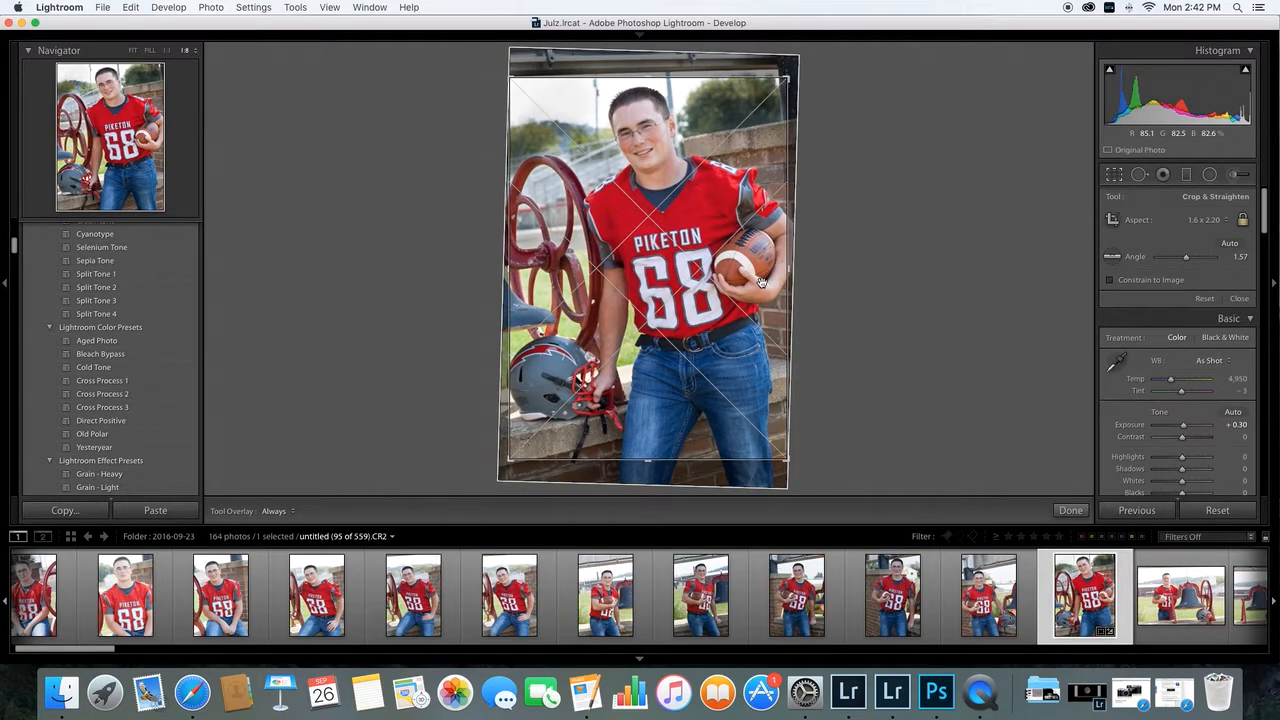
pyautogui.press('Return')
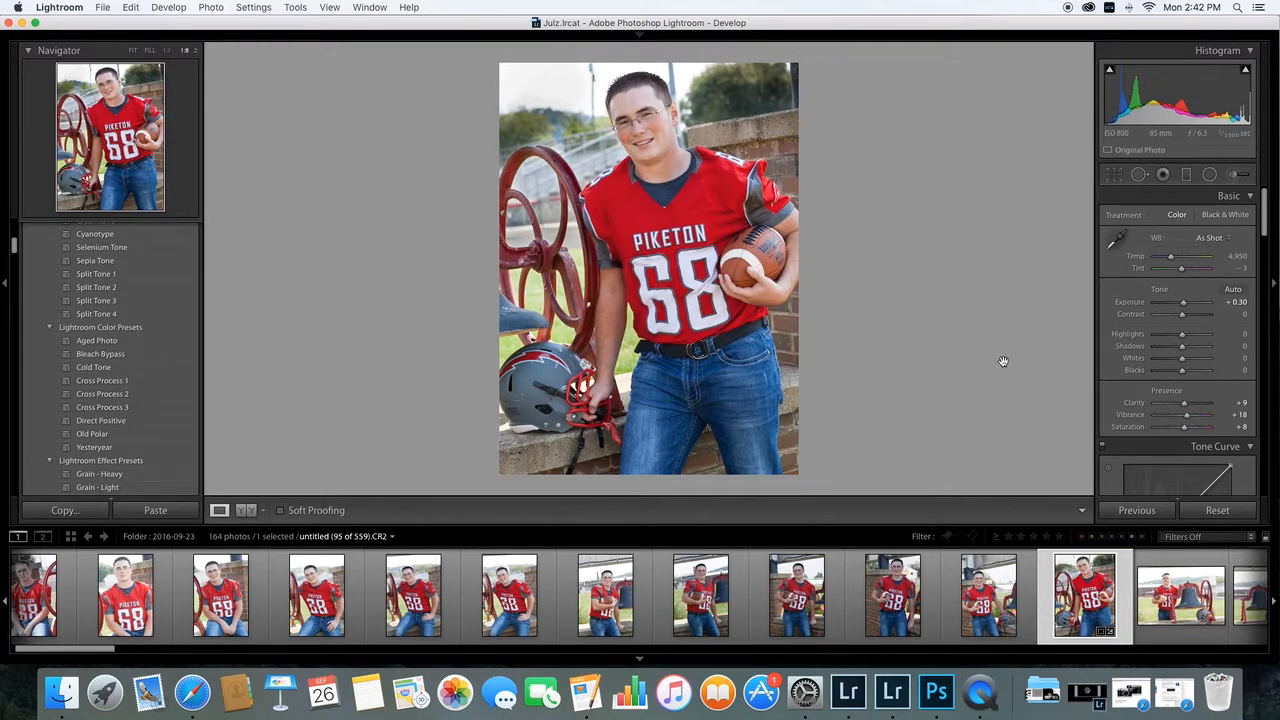
# Add a subtle dark post-crop vignette with Amount -4 and Midpoint 37
pyautogui.scroll(-20, 1164, 399)
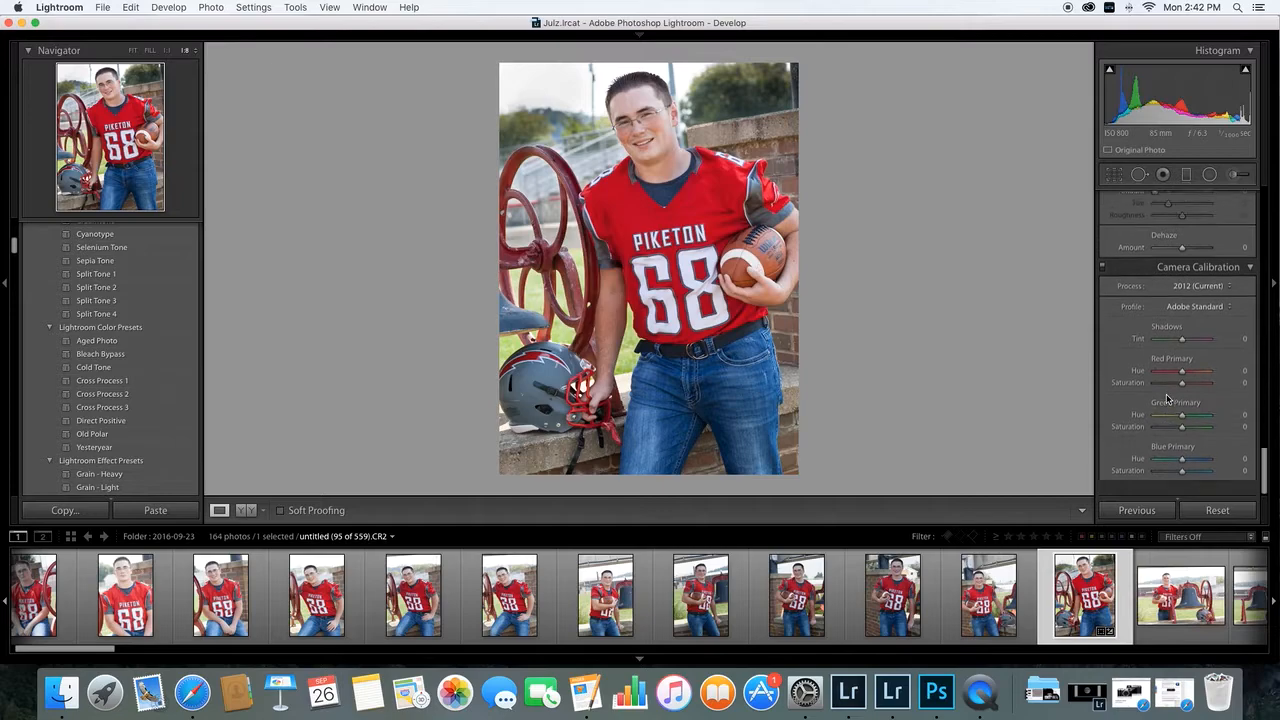
pyautogui.scroll(2, 1166, 399)
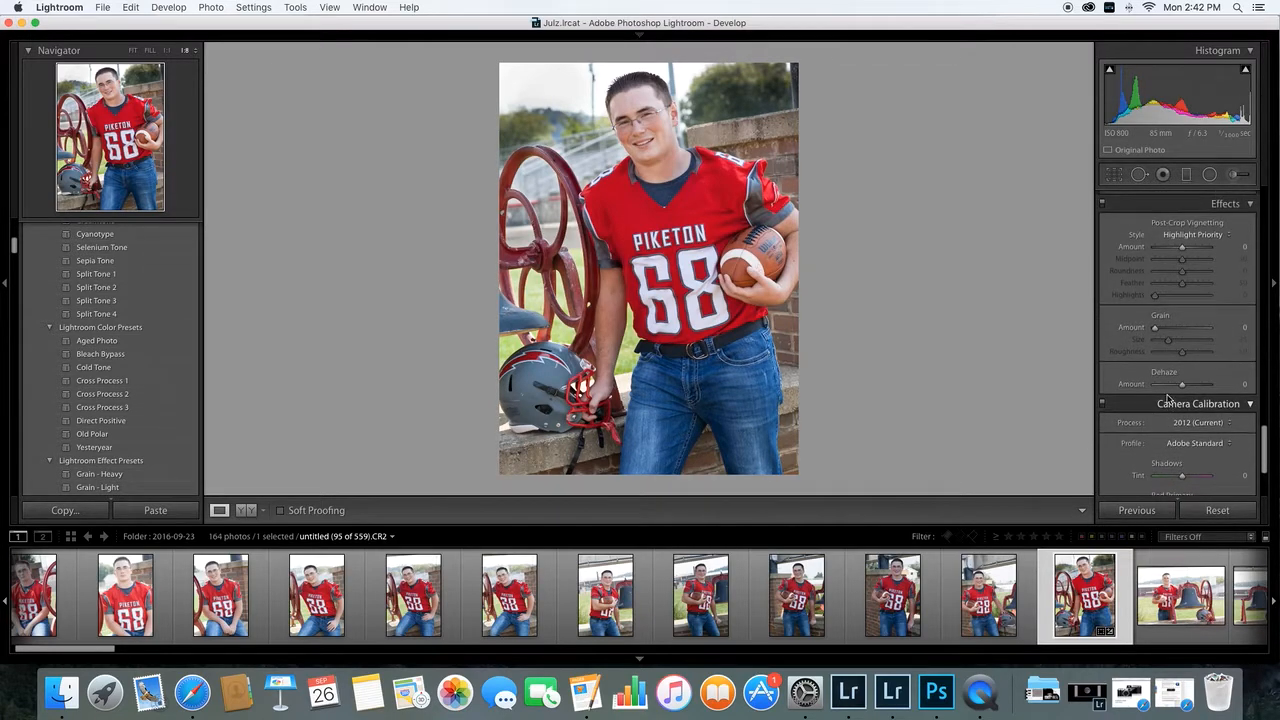
pyautogui.scroll(-6, 1166, 399)
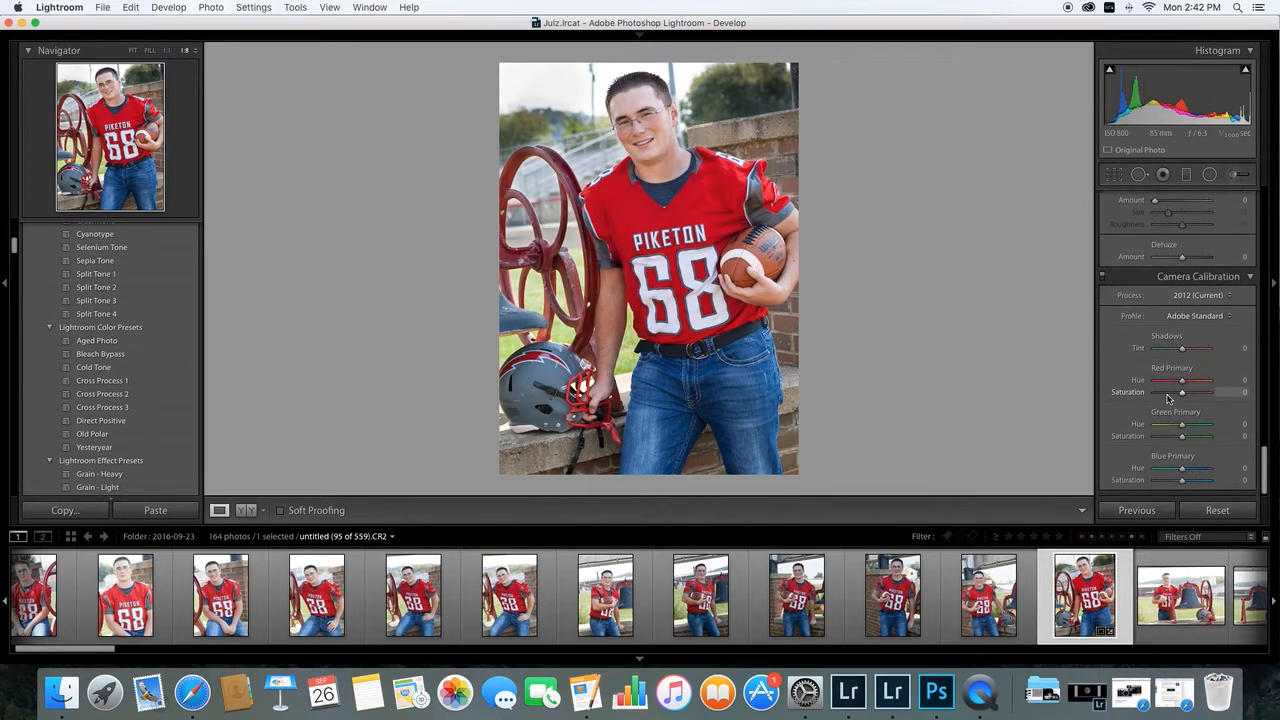
pyautogui.scroll(7, 1166, 399)
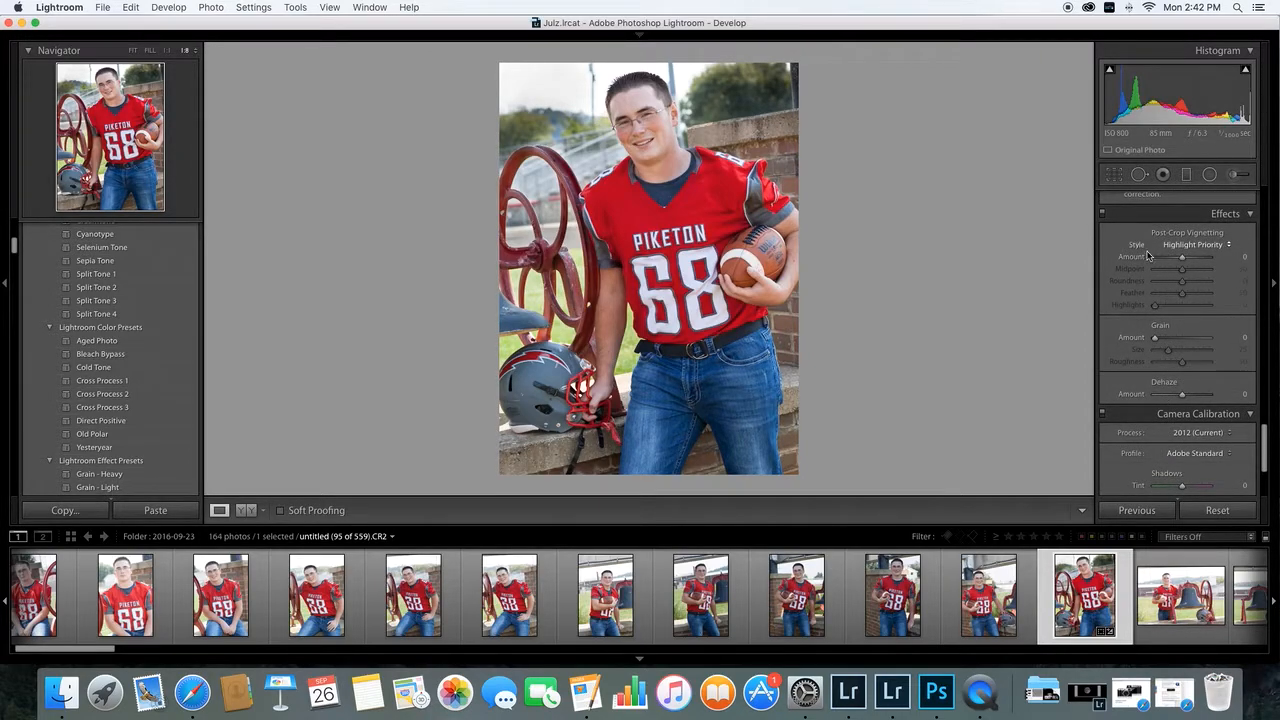
pyautogui.click(1251, 218)
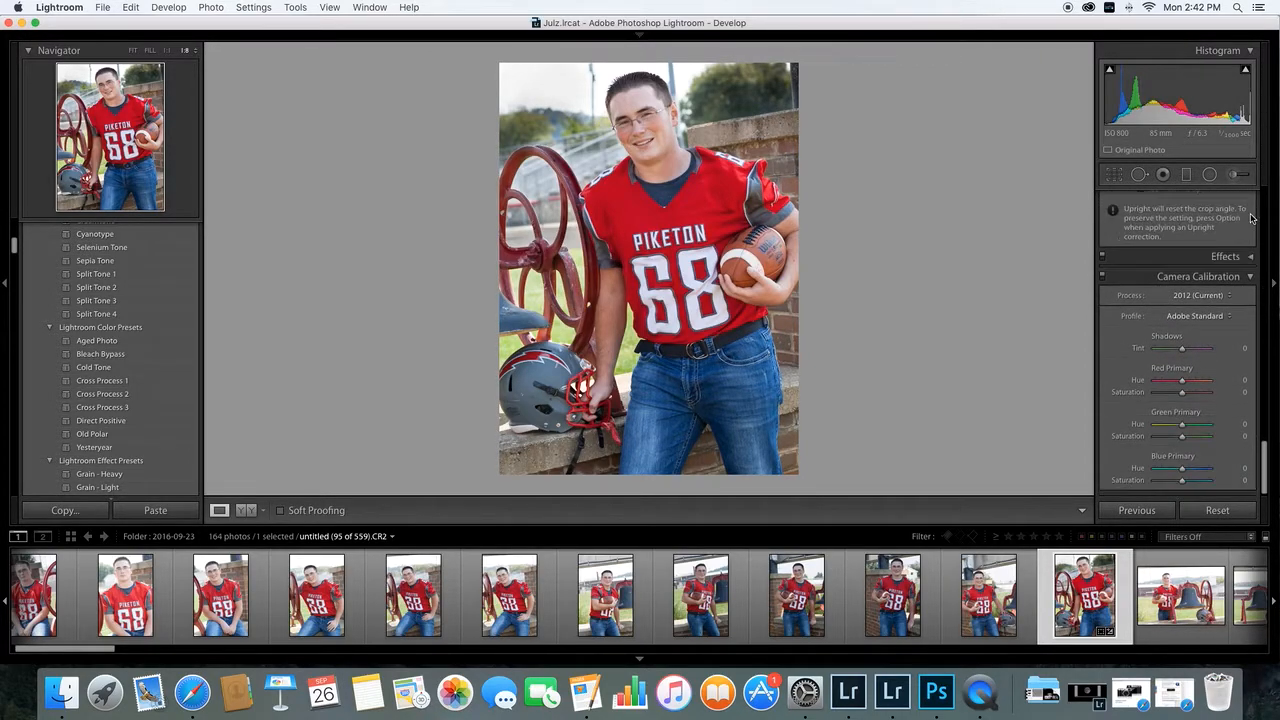
pyautogui.click(1250, 256)
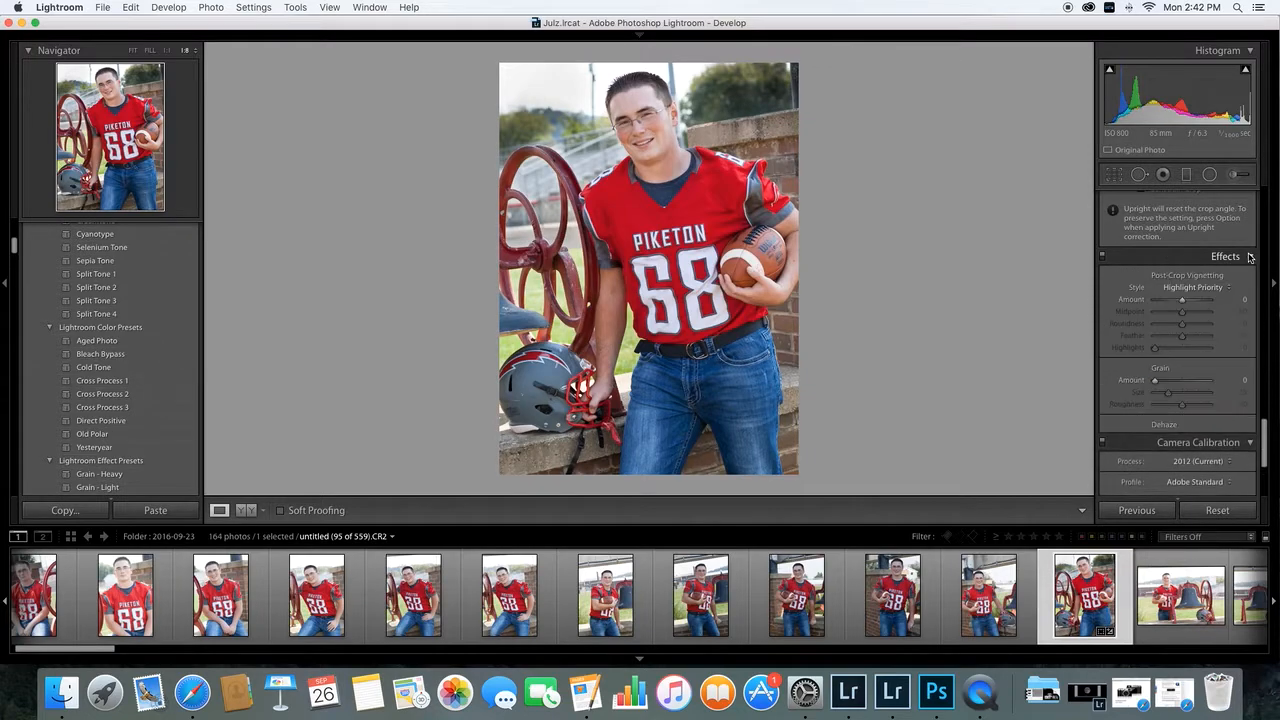
pyautogui.click(1182, 302)
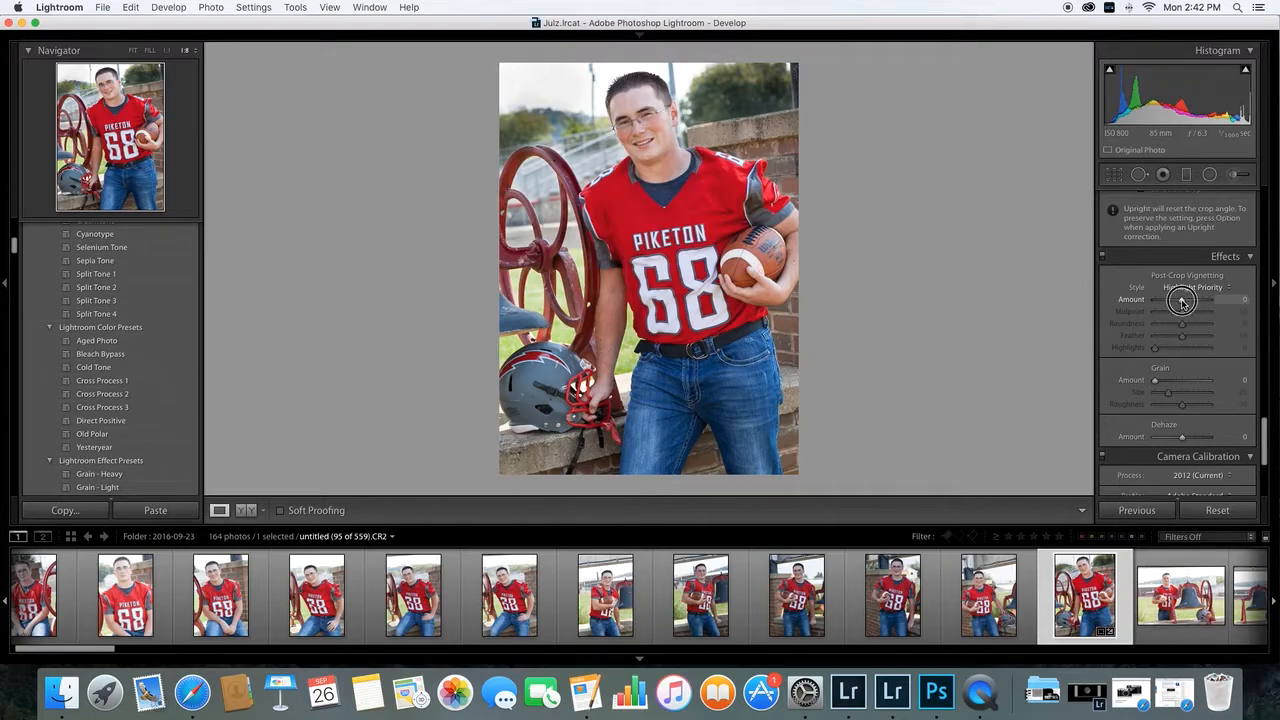
pyautogui.moveTo(1182, 302); pyautogui.dragTo(1181, 302)
pyautogui.moveTo(1181, 301); pyautogui.dragTo(1179, 301)
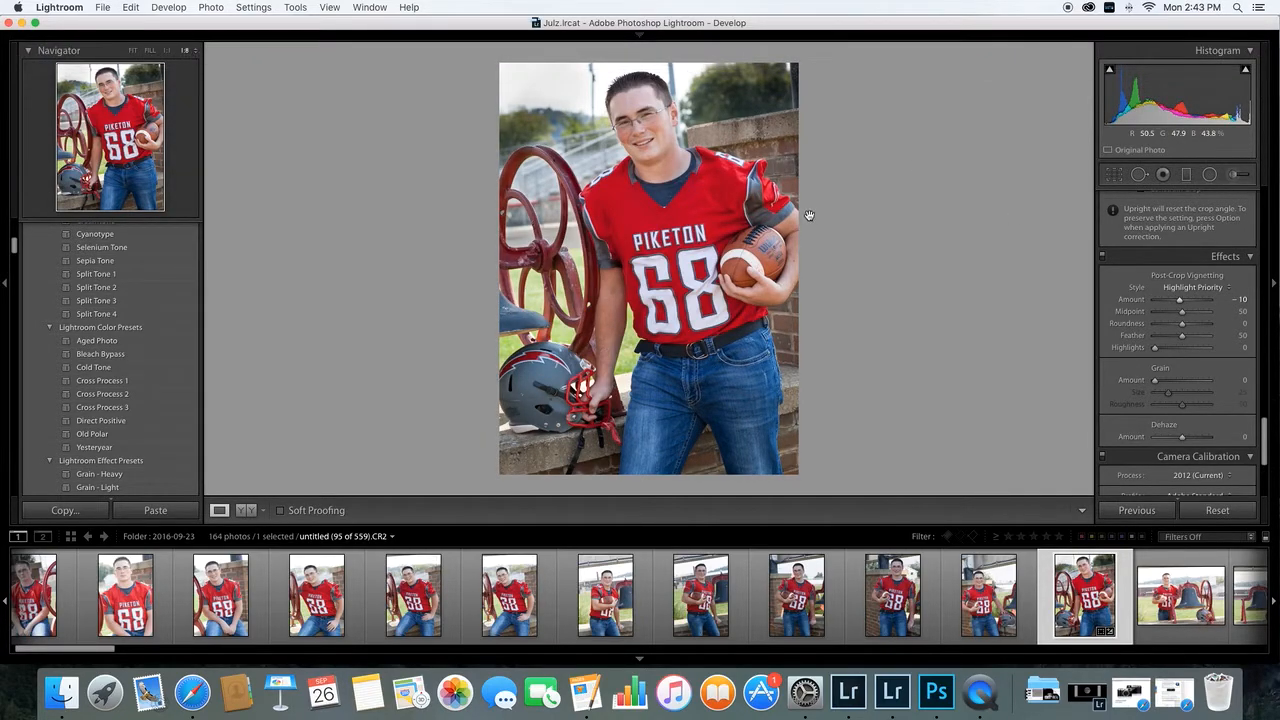
pyautogui.moveTo(1180, 302)
pyautogui.mouseDown()
pyautogui.moveTo(1164, 302)
pyautogui.moveTo(1200, 305)
pyautogui.moveTo(1181, 309)
pyautogui.mouseUp()
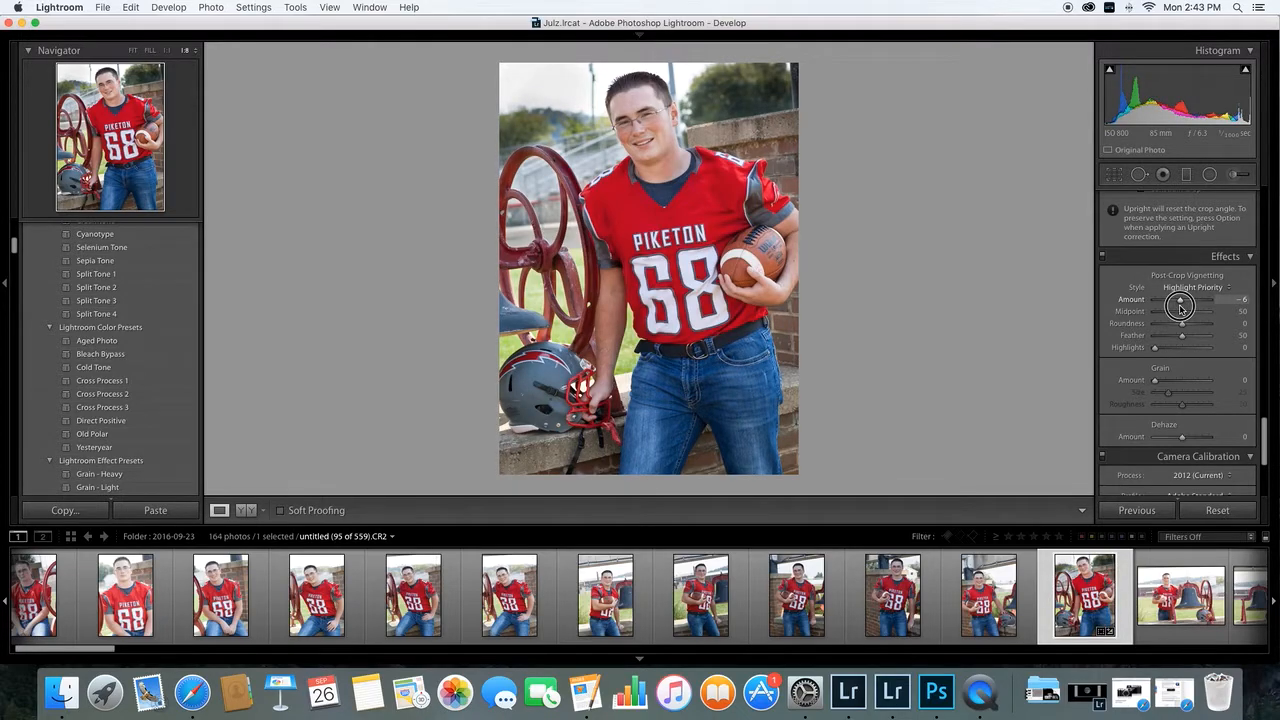
pyautogui.moveTo(1181, 308)
pyautogui.mouseDown()
pyautogui.moveTo(1163, 310)
pyautogui.moveTo(1184, 313)
pyautogui.moveTo(1172, 314)
pyautogui.moveTo(1181, 303)
pyautogui.mouseUp()
pyautogui.click(1184, 302)
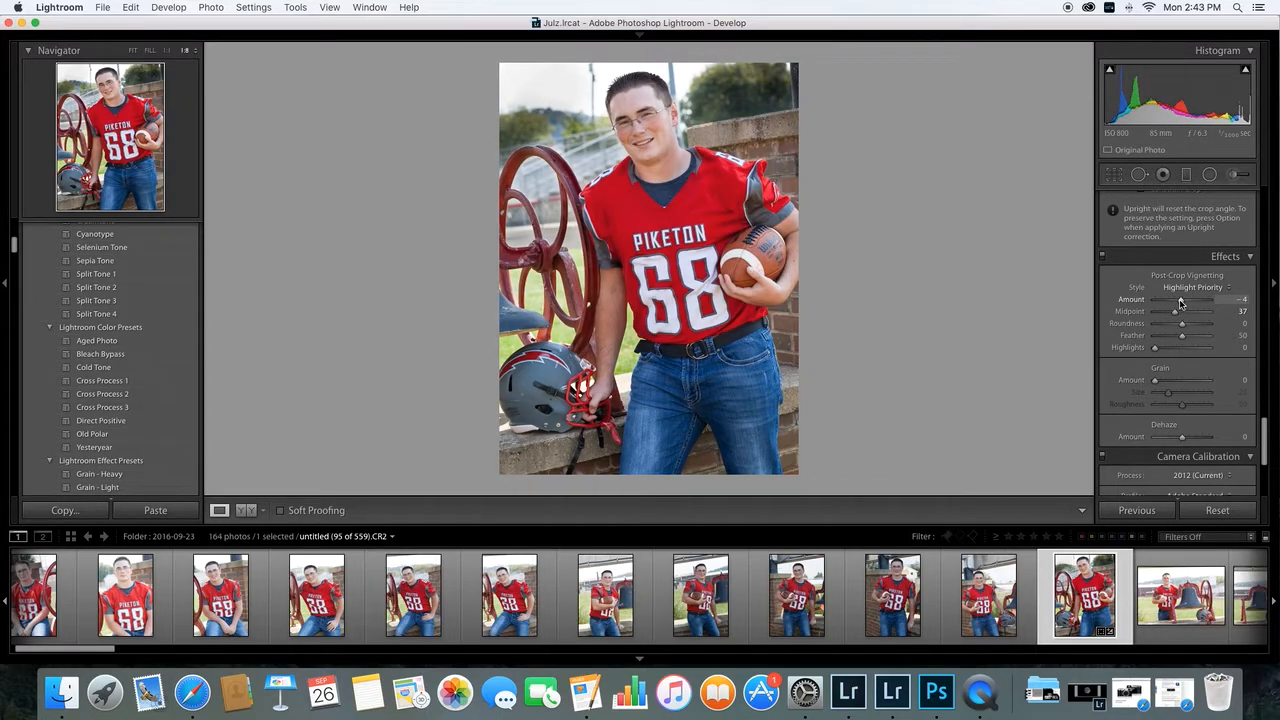